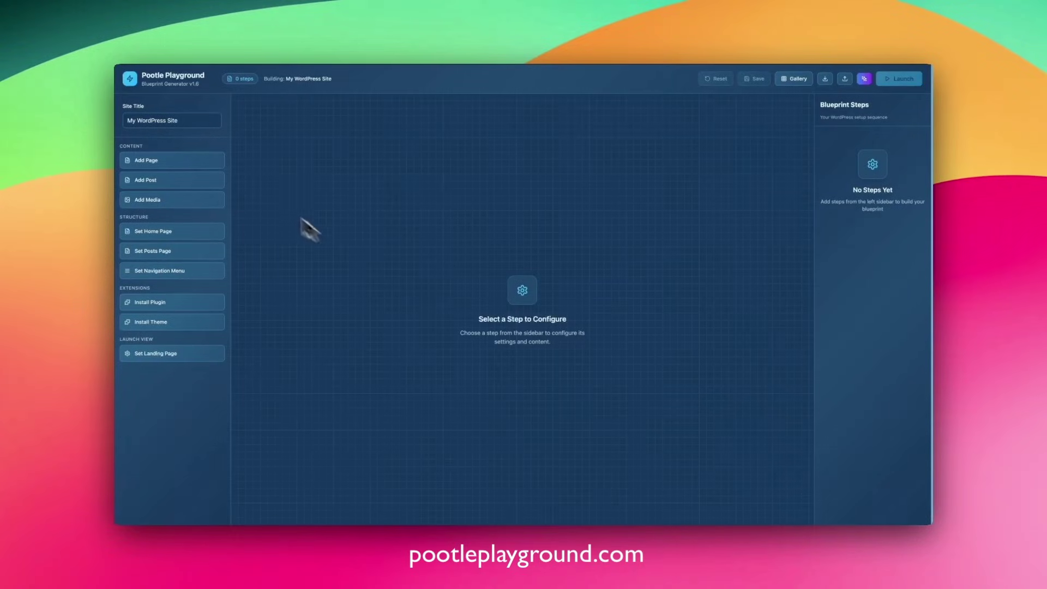
Title the site 'Portfolio' and add a Home page with pasted block markup and template wp-custom-template-blank
left_click(191, 124)
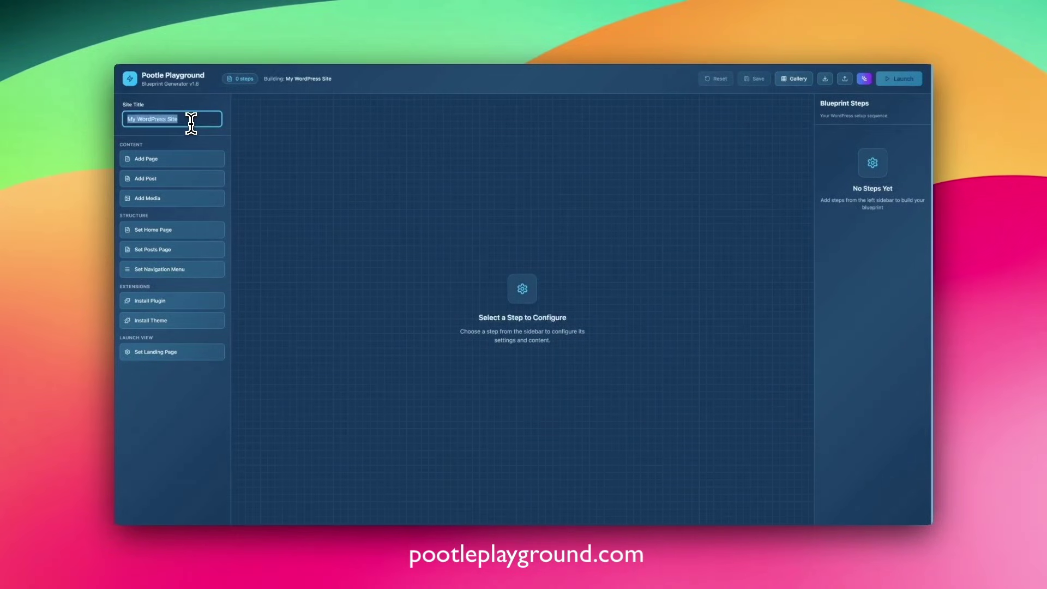
type("Portfolio")
left_click(172, 158)
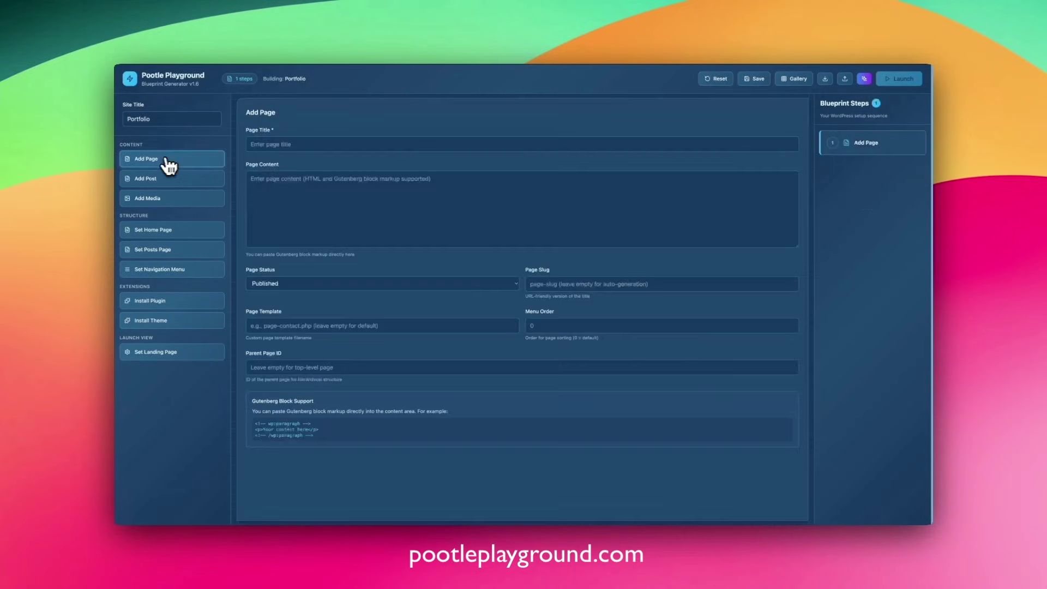
left_click(348, 144)
type("Home")
left_click(376, 203)
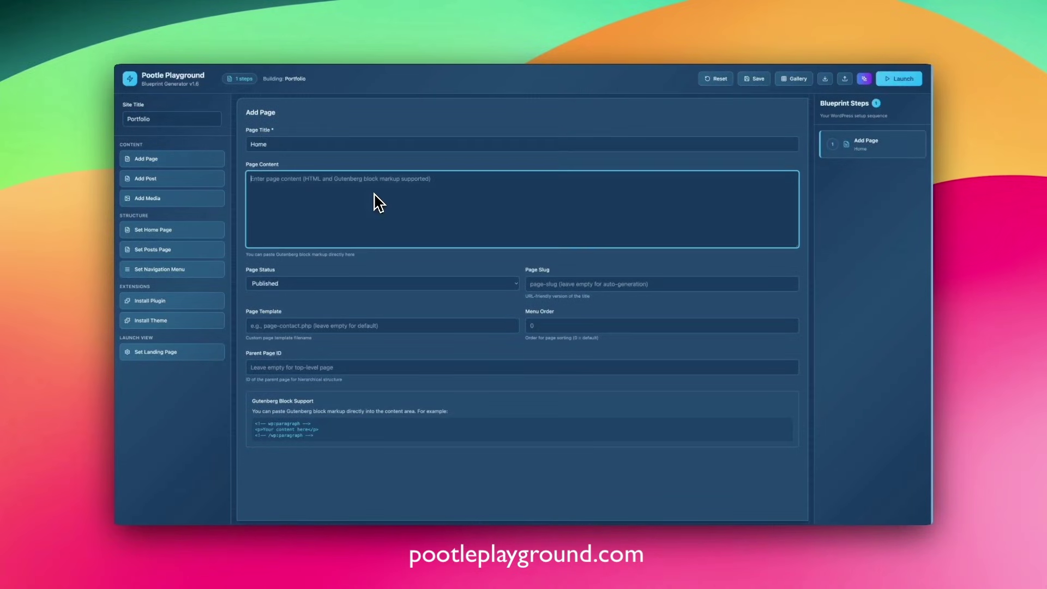
key("ctrl+v")
left_click(292, 326)
type("wp-custom-template-blank")
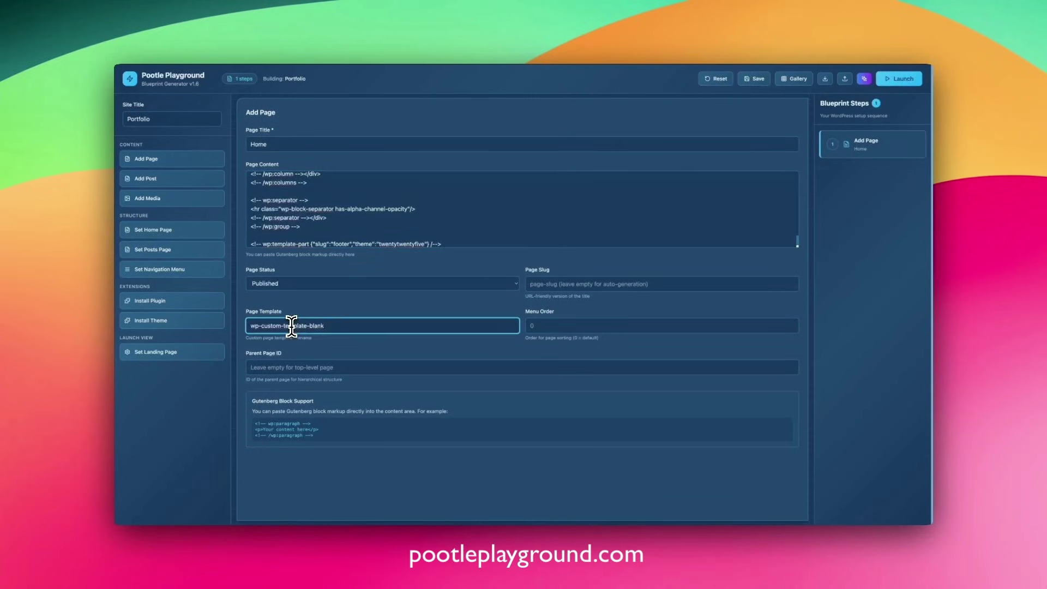
Add Services, About, Blog and Contact page steps to the blueprint
left_click(169, 159)
left_click(294, 143)
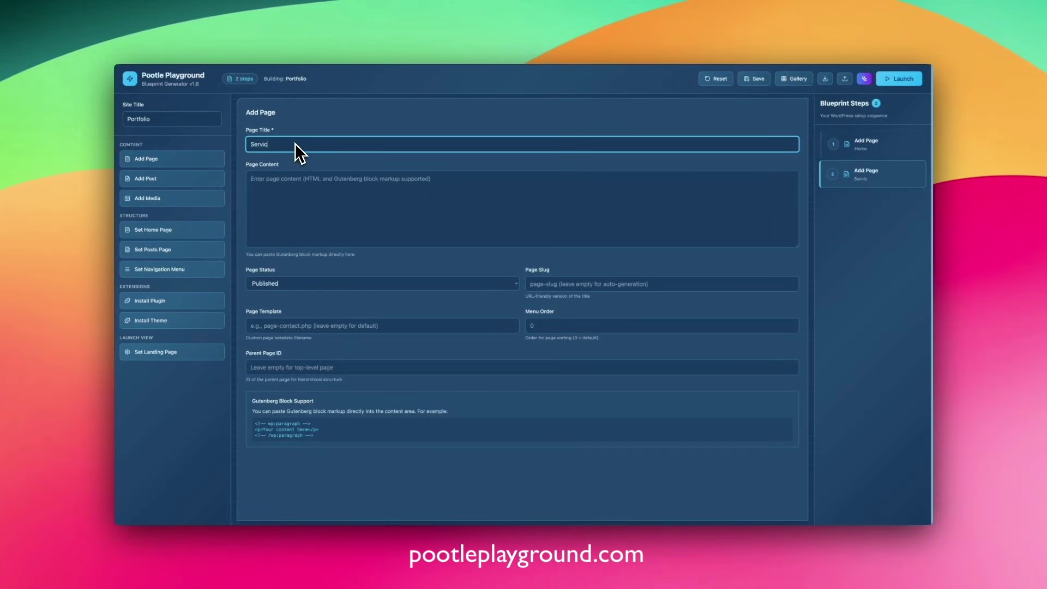
left_click(208, 161)
left_click(282, 144)
type("About")
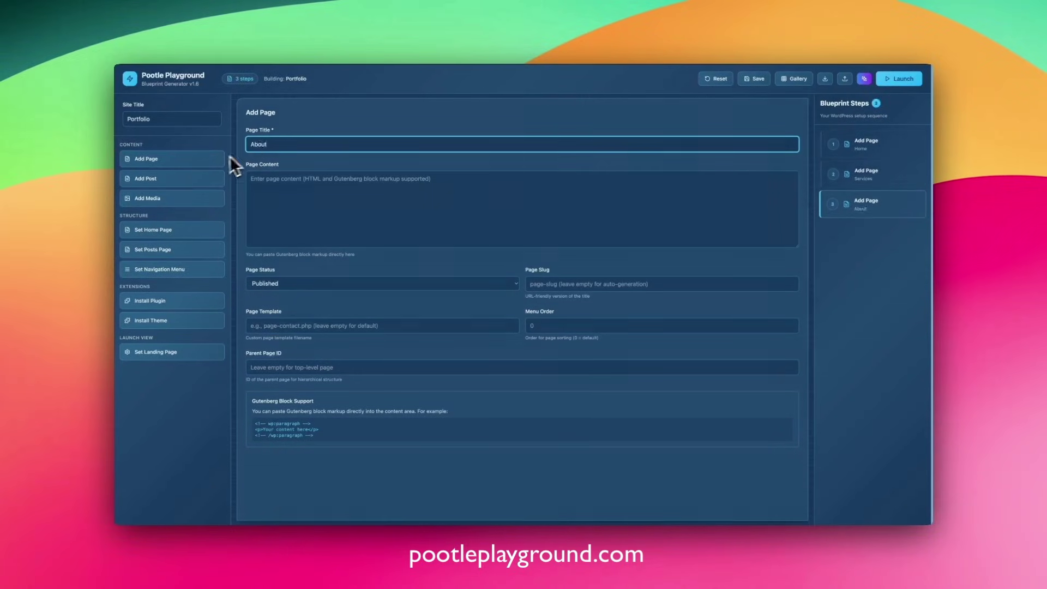
left_click(218, 159)
left_click(289, 144)
type("Blog")
left_click(221, 159)
left_click(290, 144)
type("Conta")
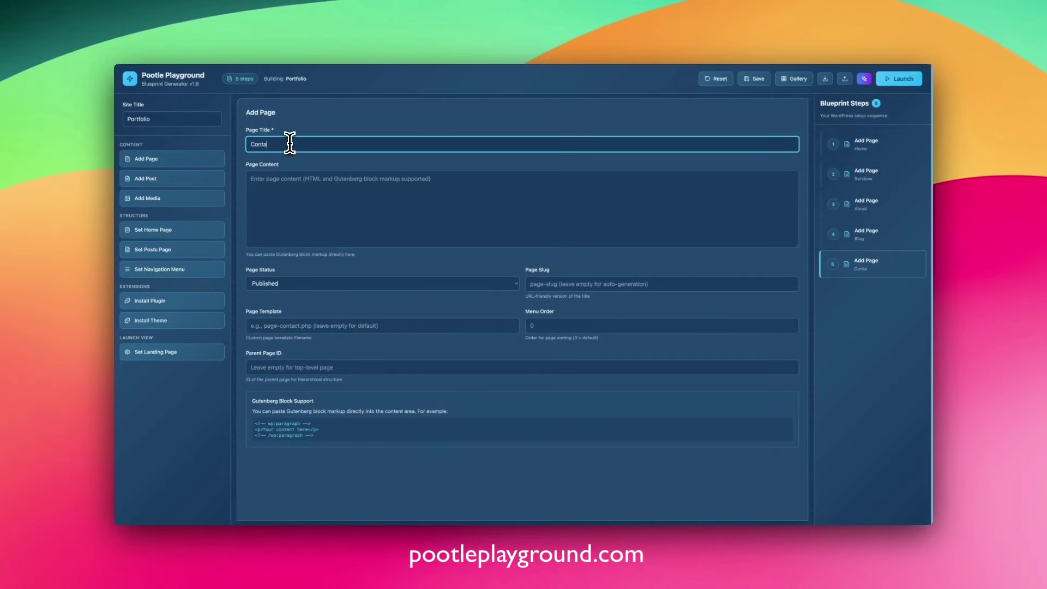
type("ct")
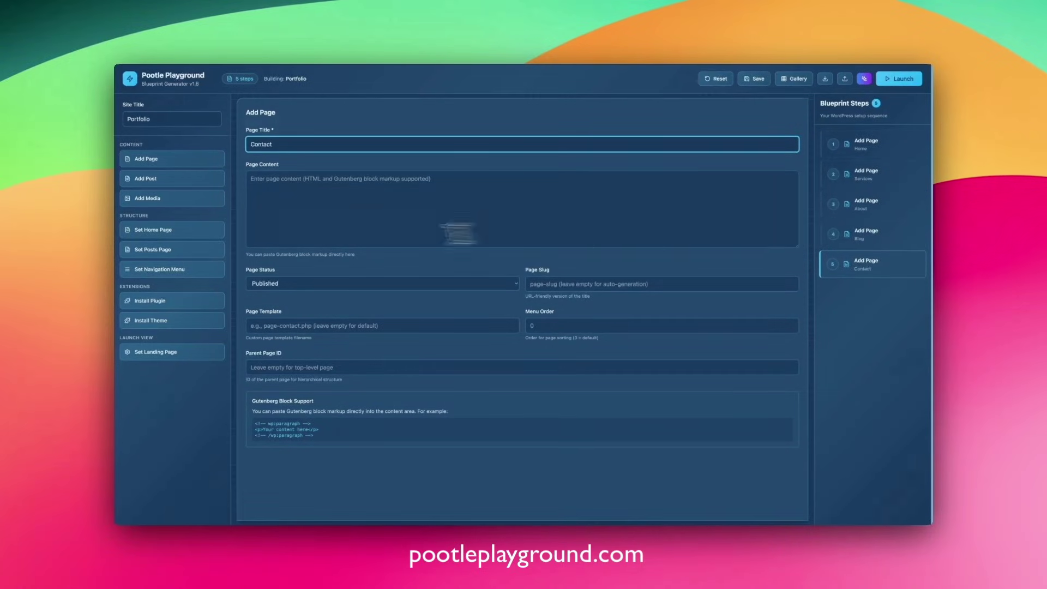
Add a Set Homepage step using the existing Home page from the blueprint
left_click(199, 239)
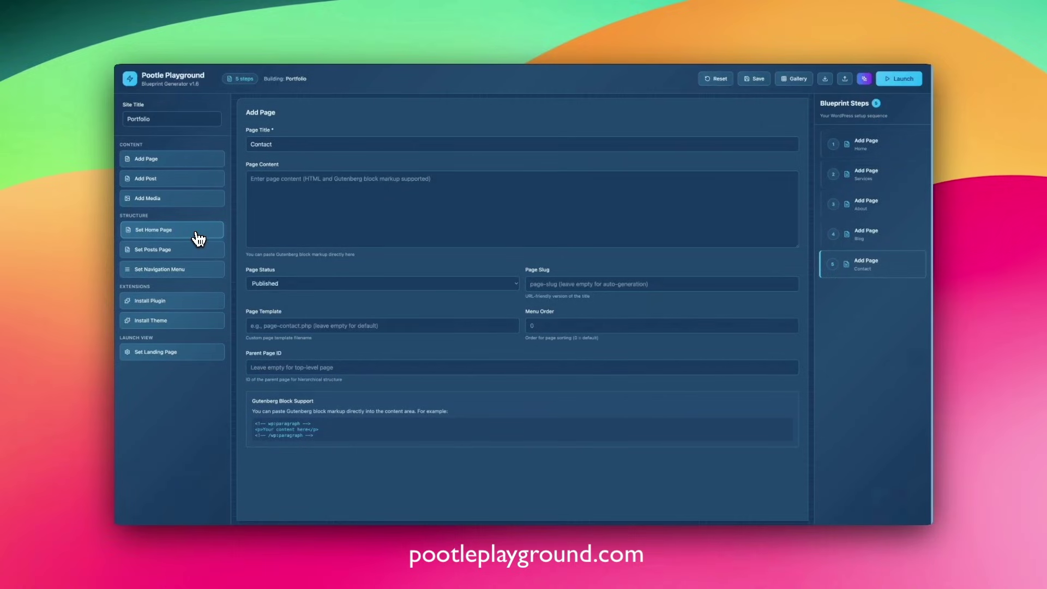
left_click(284, 186)
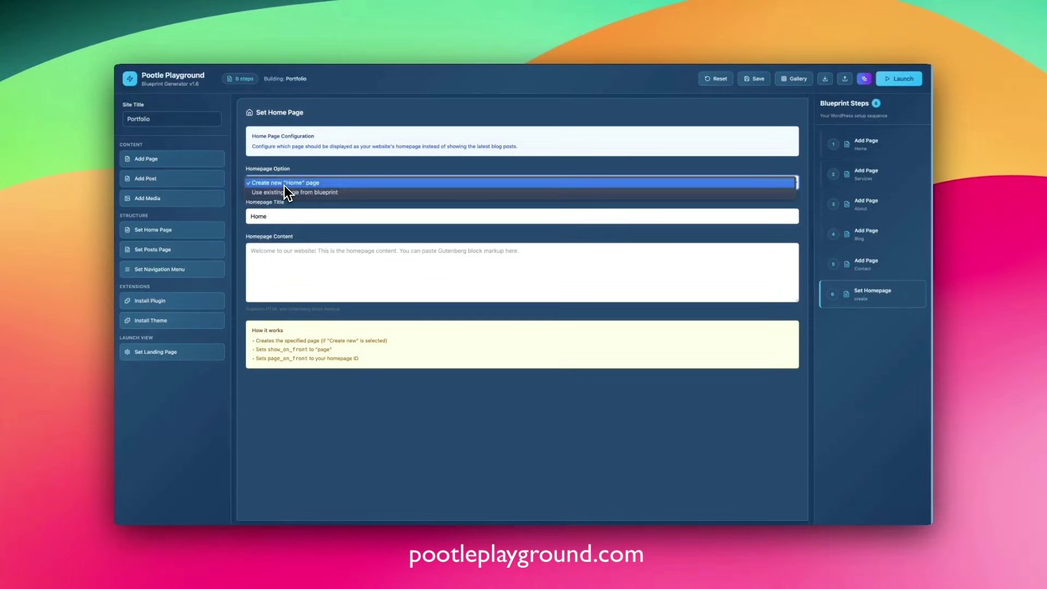
left_click(286, 196)
left_click(283, 215)
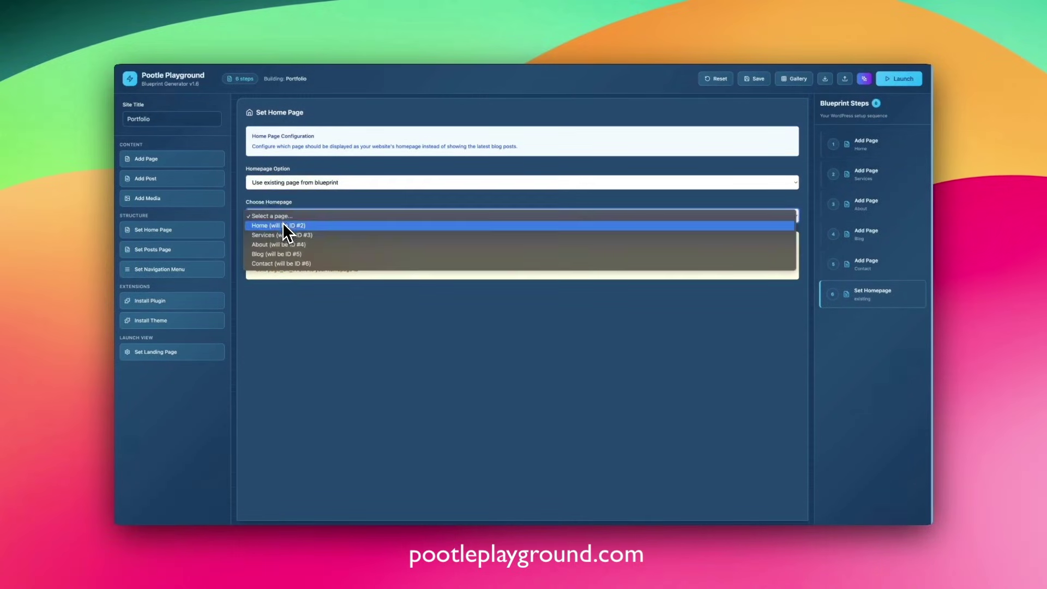
left_click(283, 226)
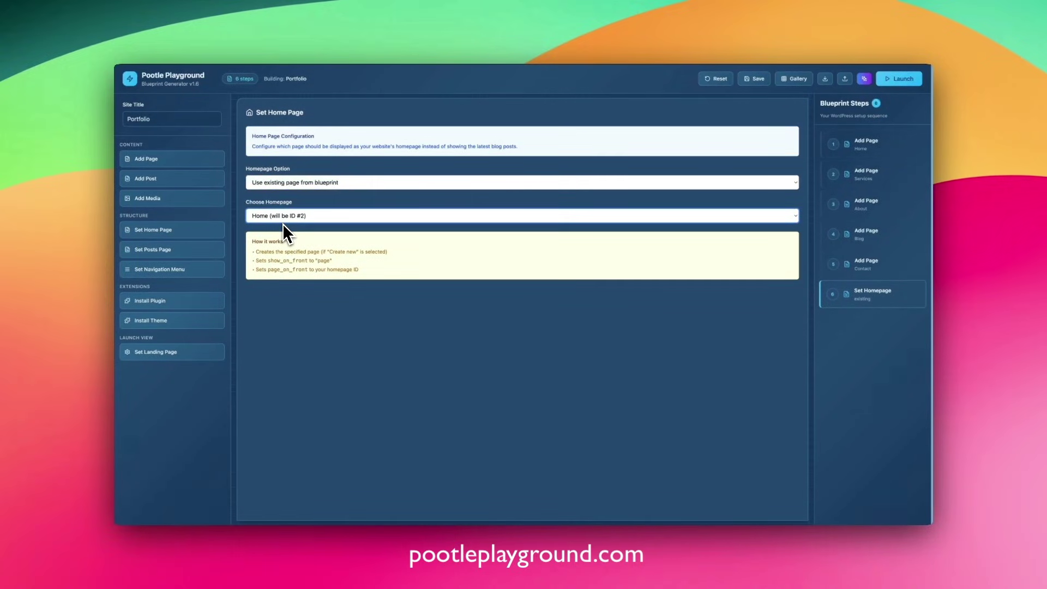
Add a Set Posts Page step using the existing Blog page
left_click(185, 251)
left_click(301, 184)
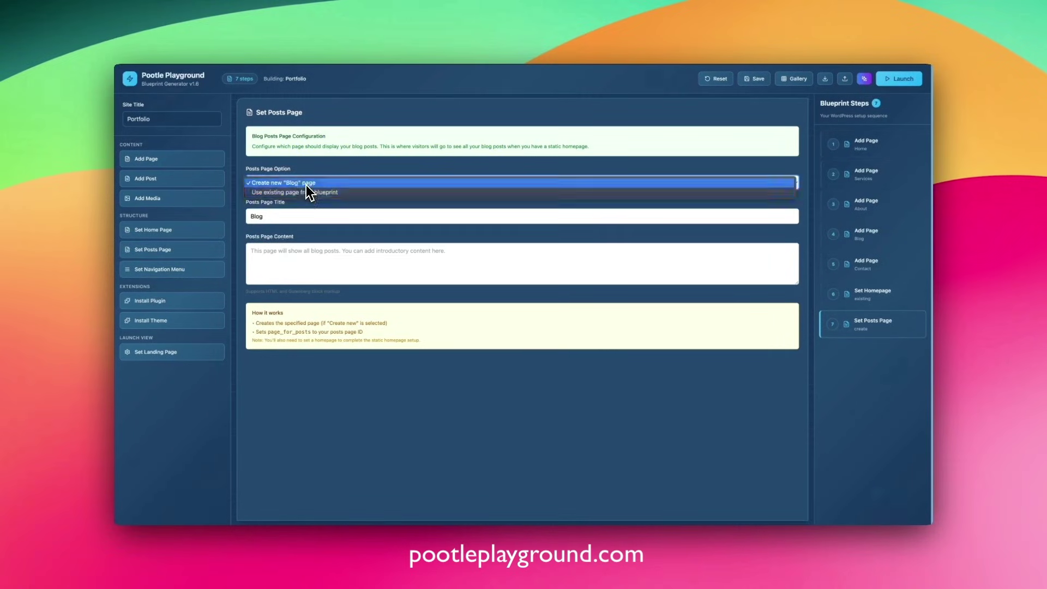
left_click(304, 193)
left_click(299, 214)
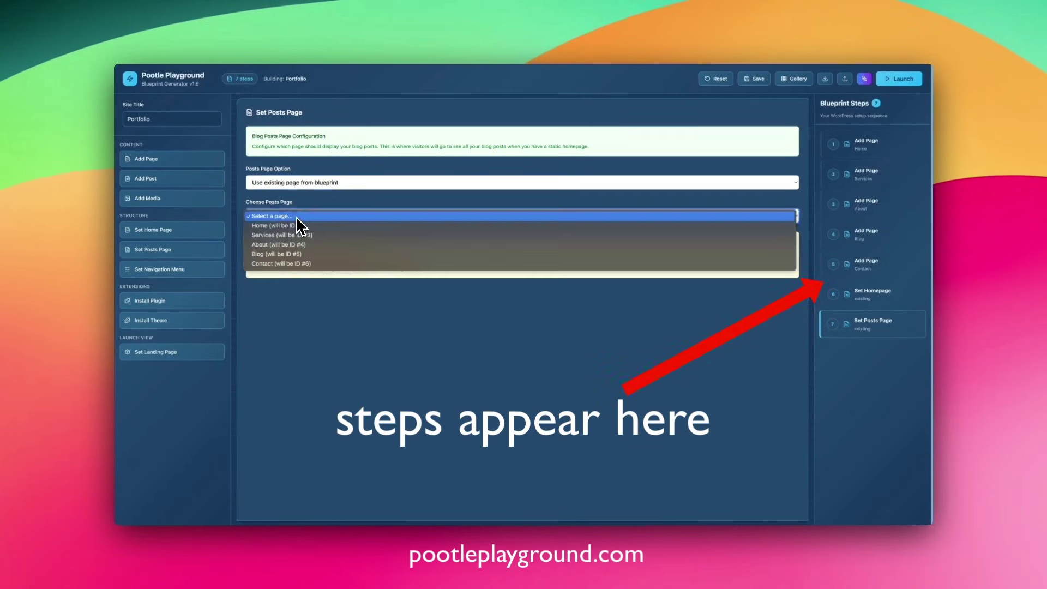
left_click(286, 255)
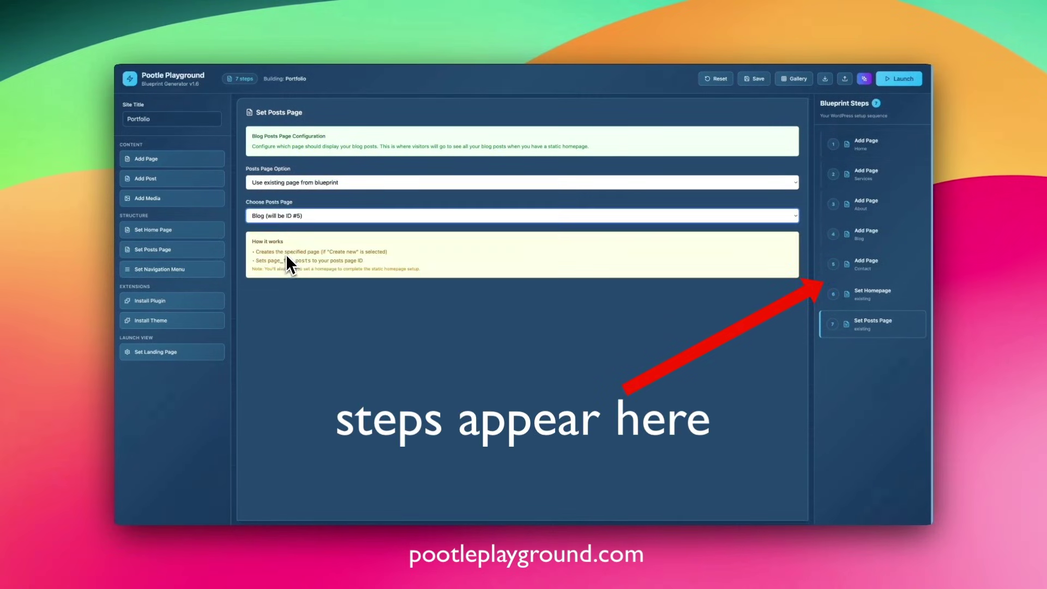
Add a navigation menu step whose first two items link to Home and About
left_click(198, 270)
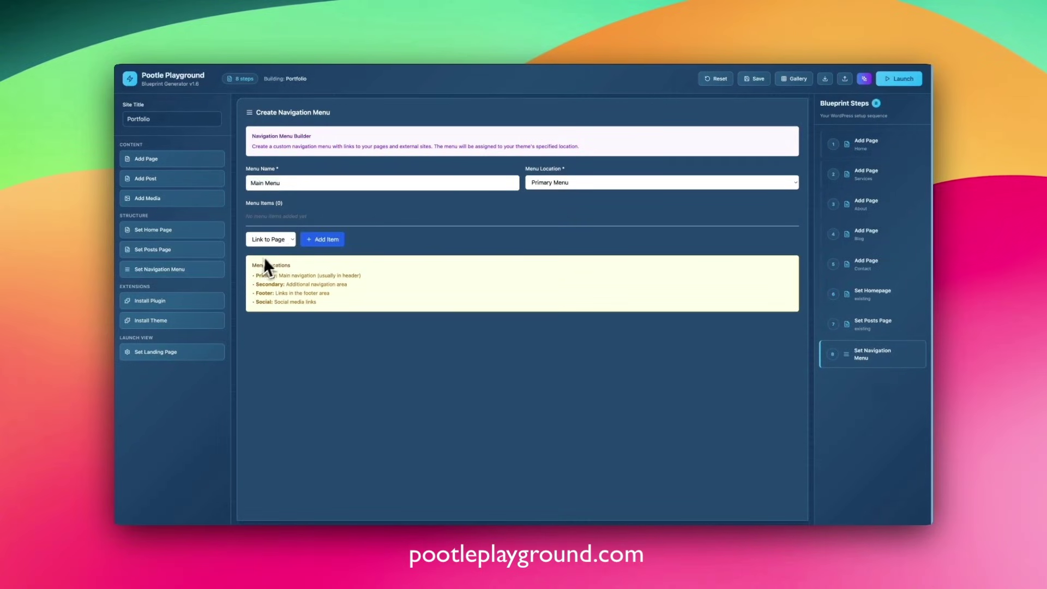
left_click(337, 239)
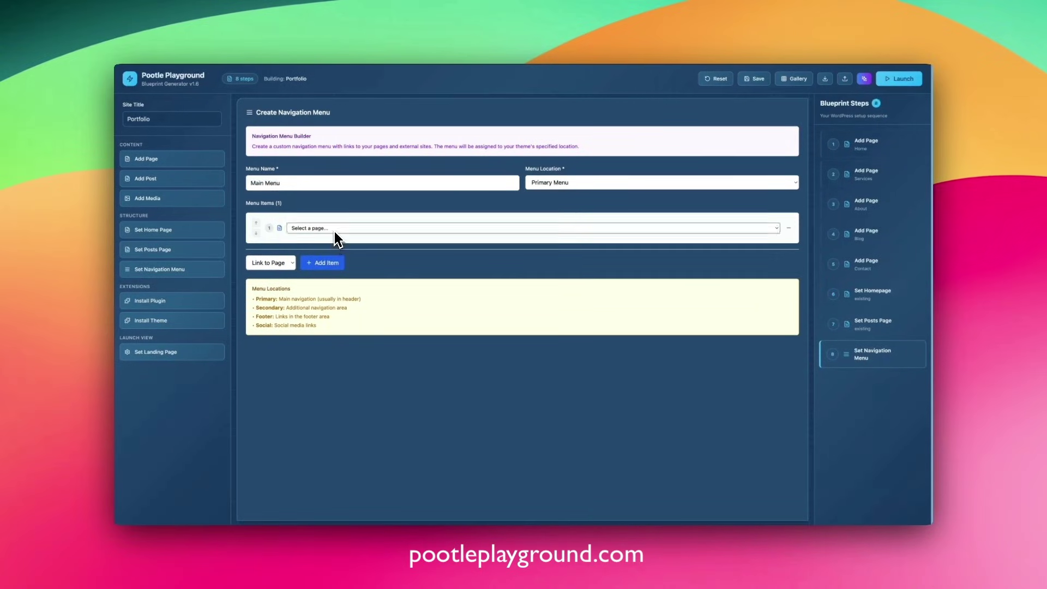
left_click(335, 231)
left_click(332, 237)
left_click(328, 263)
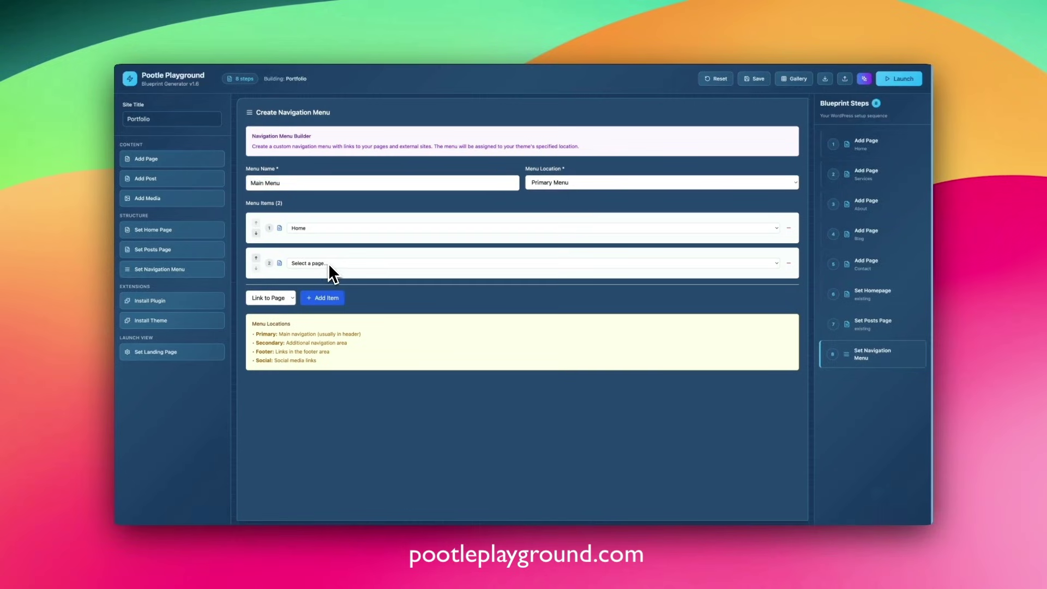
left_click(329, 264)
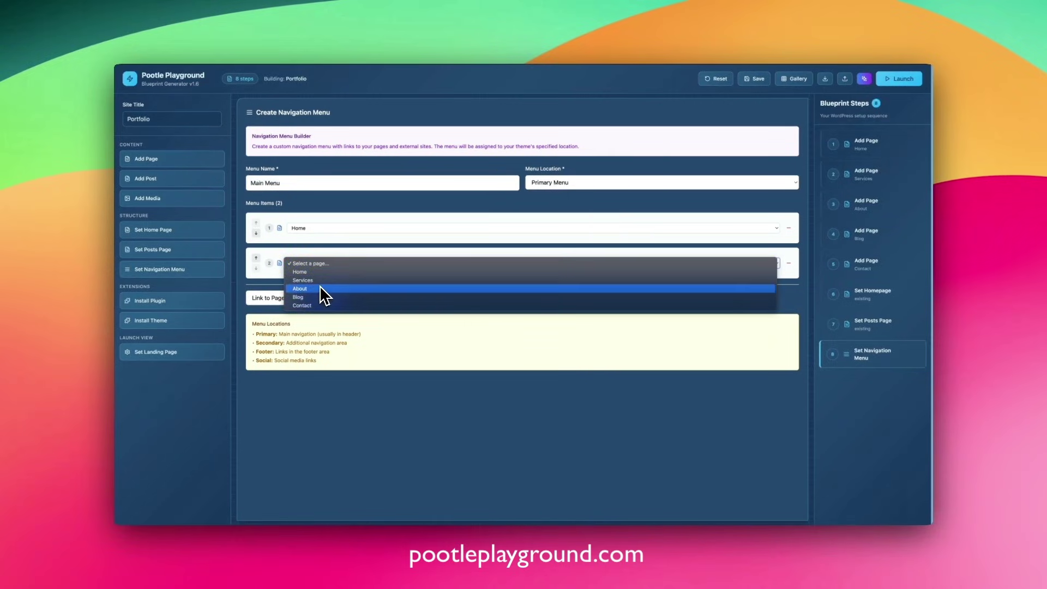
left_click(321, 287)
Add three more menu items linking to Services, Blog and Contact
left_click(324, 298)
left_click(322, 299)
left_click(318, 315)
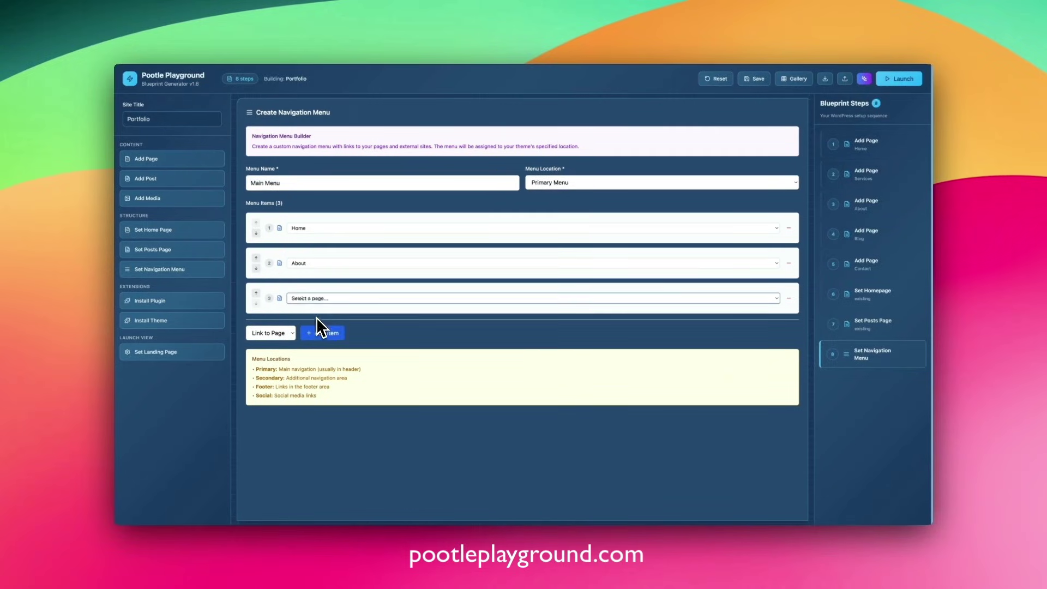
left_click(322, 333)
left_click(321, 334)
left_click(319, 367)
left_click(318, 369)
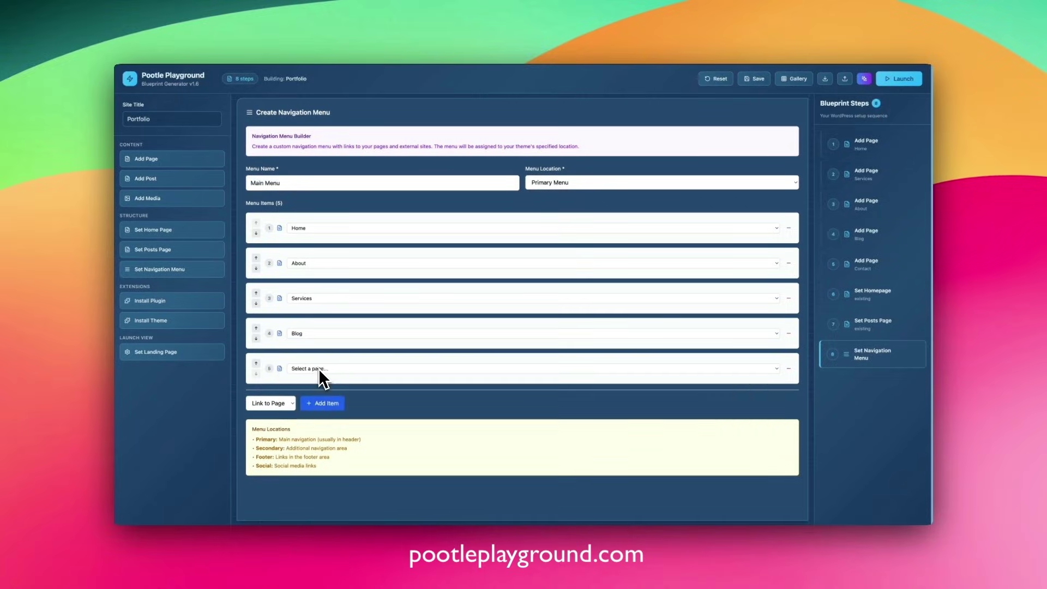
left_click(322, 368)
left_click(317, 407)
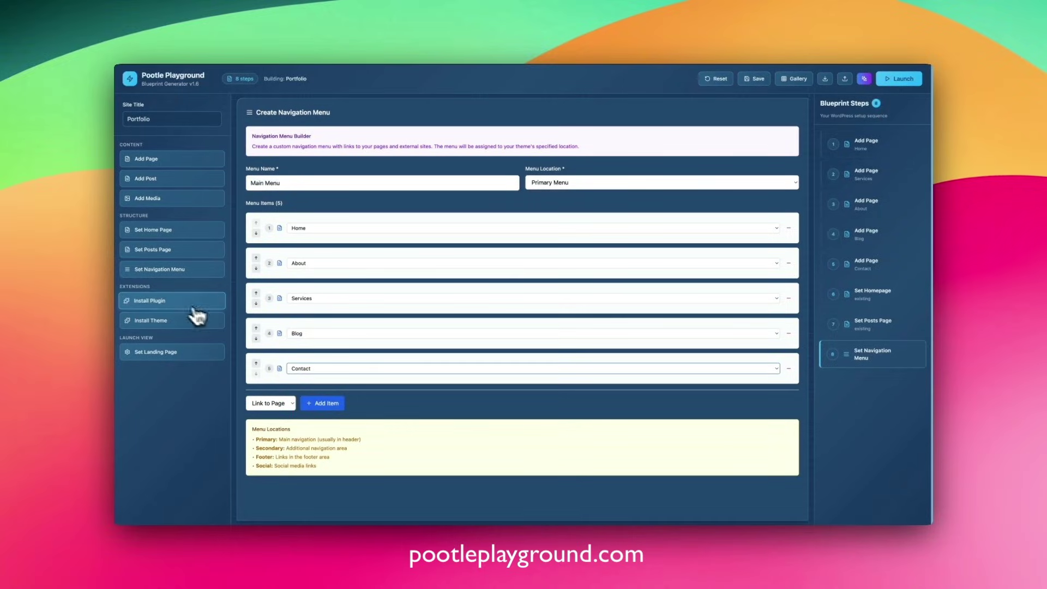
Add an Install Plugin step for the WordPress.org plugin view-transitions
left_click(174, 304)
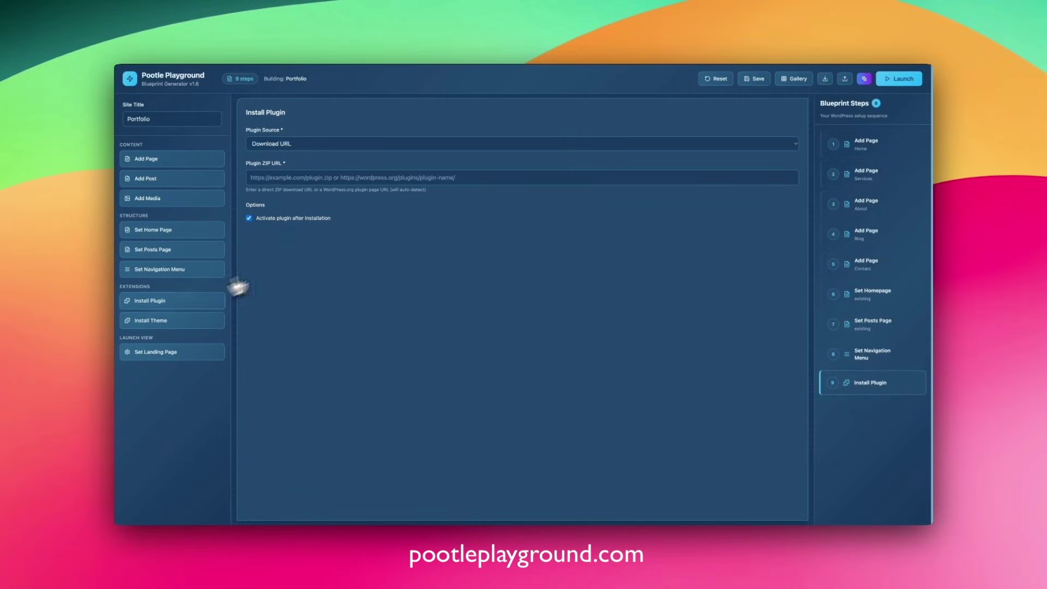
left_click(307, 149)
left_click(308, 157)
left_click(310, 178)
type("view-transitions")
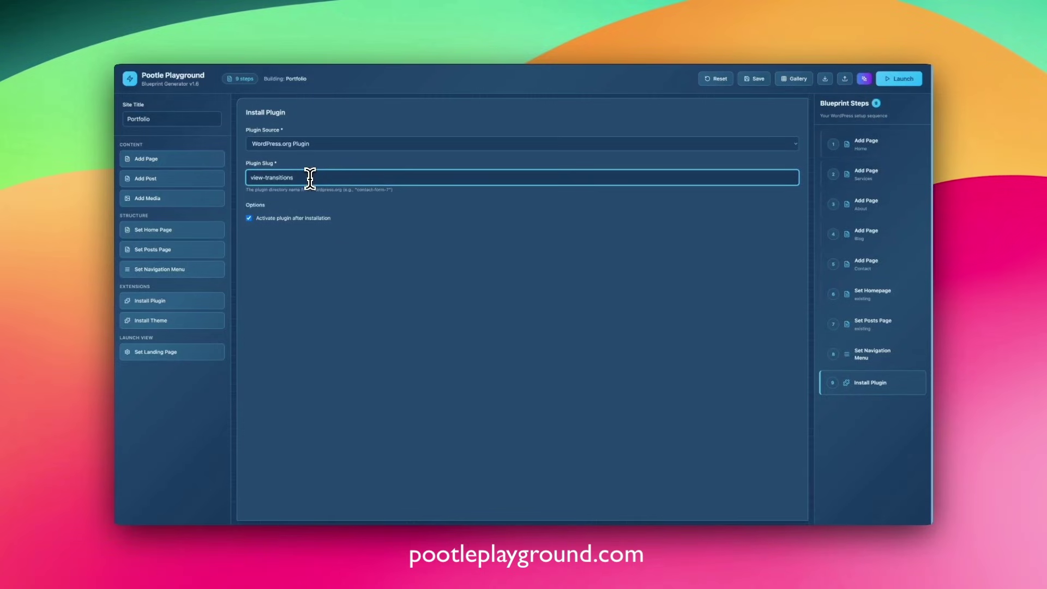
Add an Install Theme step with the twentytwentyfive-1-1.zip download URL as source
left_click(147, 322)
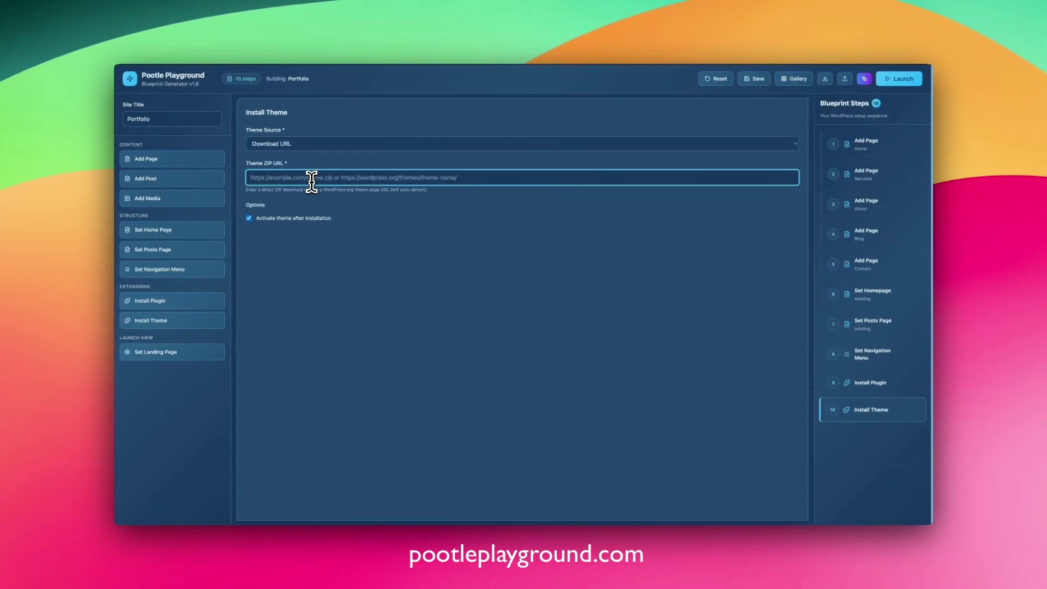
type("https://www.pootlepress.com/wp-content/uploads/2025/10/twentytwentyfive-1-1.zip")
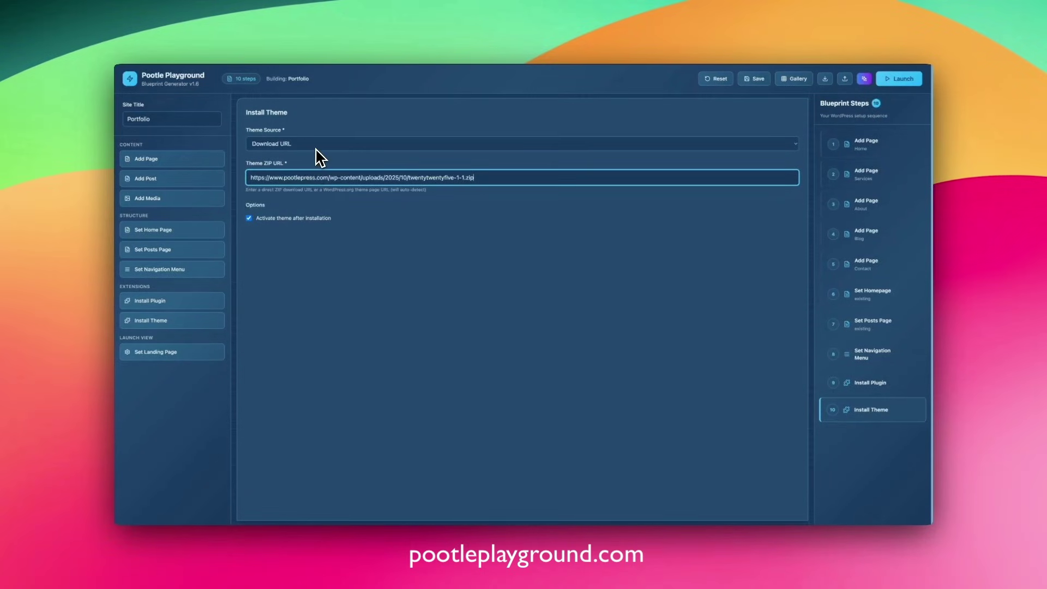
left_click(315, 148)
left_click(322, 146)
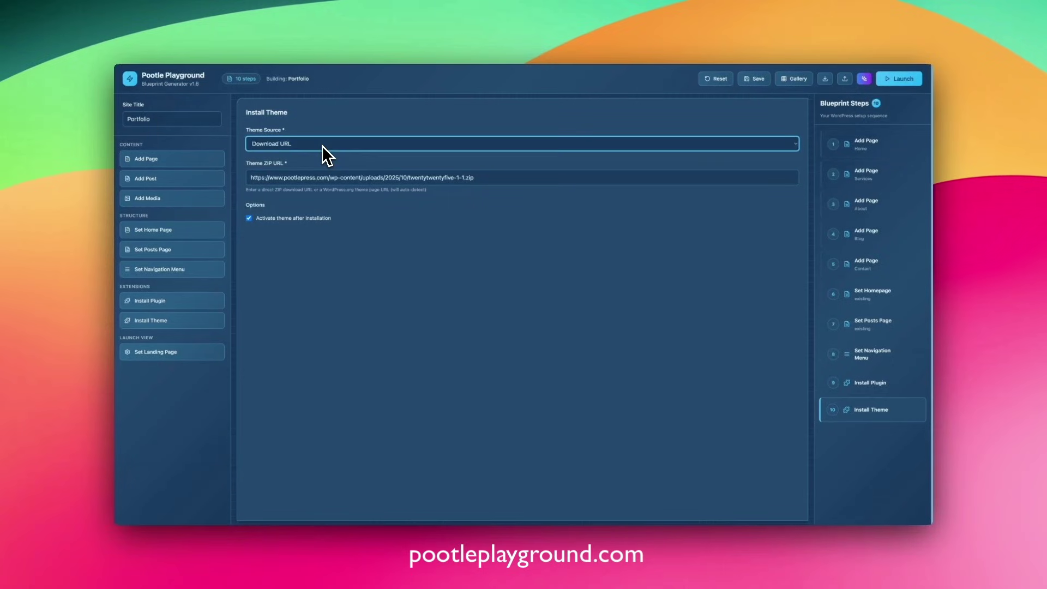
Add a Website Front Page landing step and launch the blueprint as a live site
left_click(194, 355)
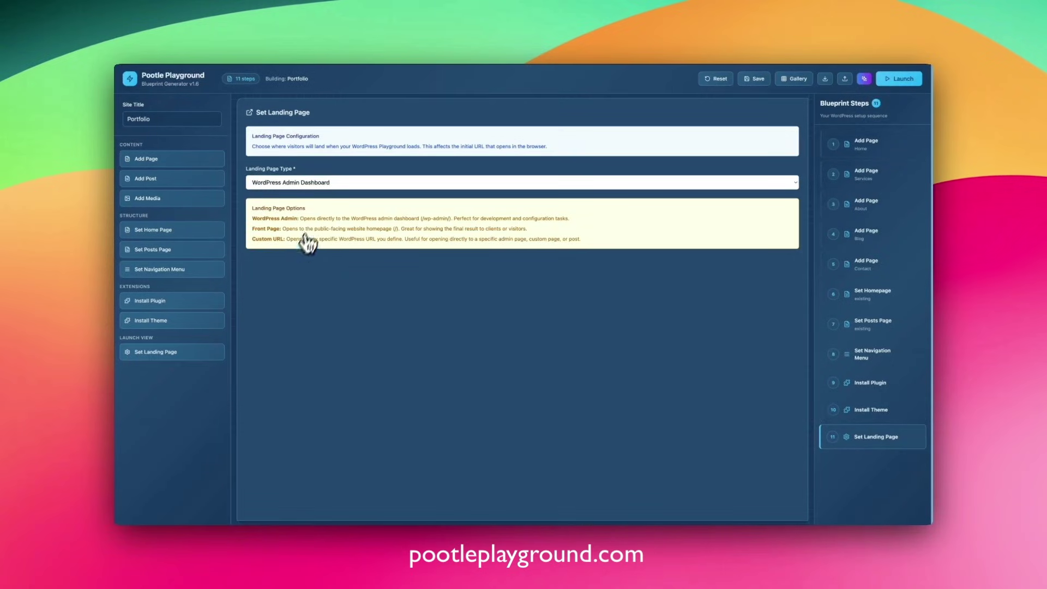
left_click(325, 185)
left_click(322, 191)
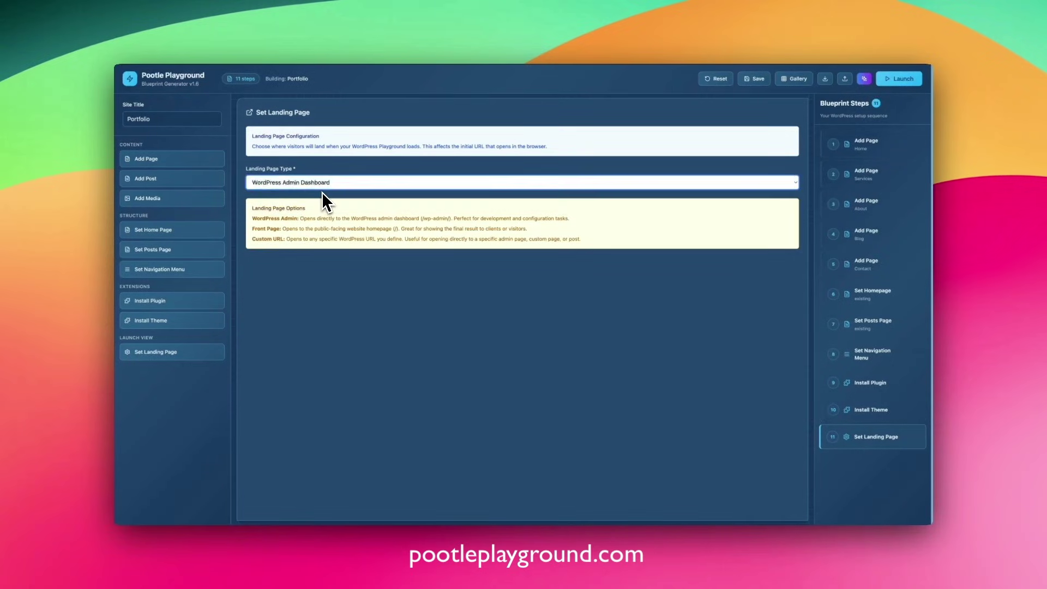
left_click(322, 192)
left_click(901, 79)
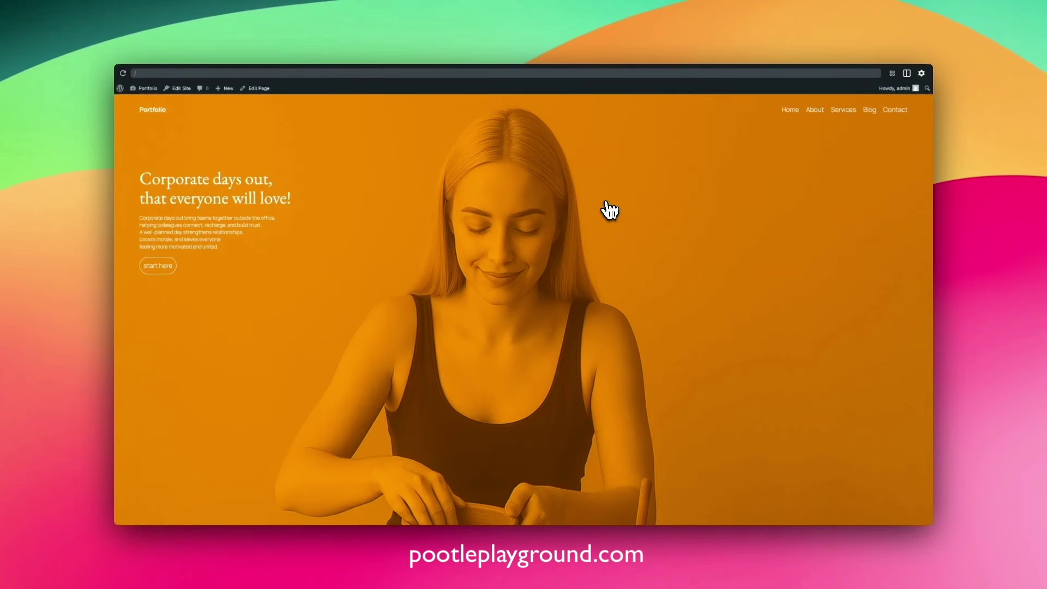
Scroll through the live Portfolio site, then go back to the Pootle Playground builder
scroll(622, 259, "down", 10)
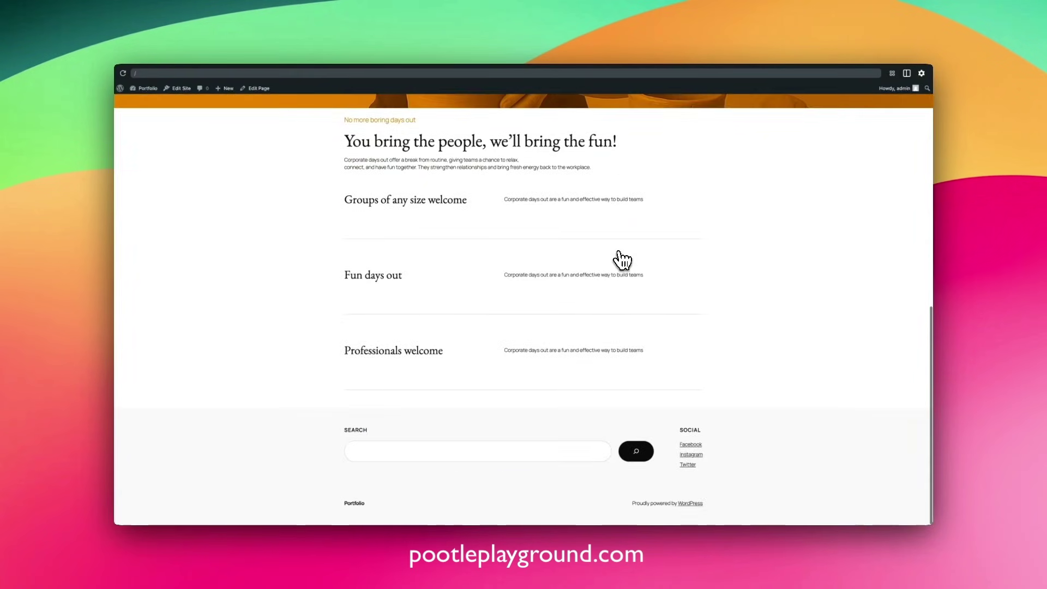
scroll(621, 260, "up", 10)
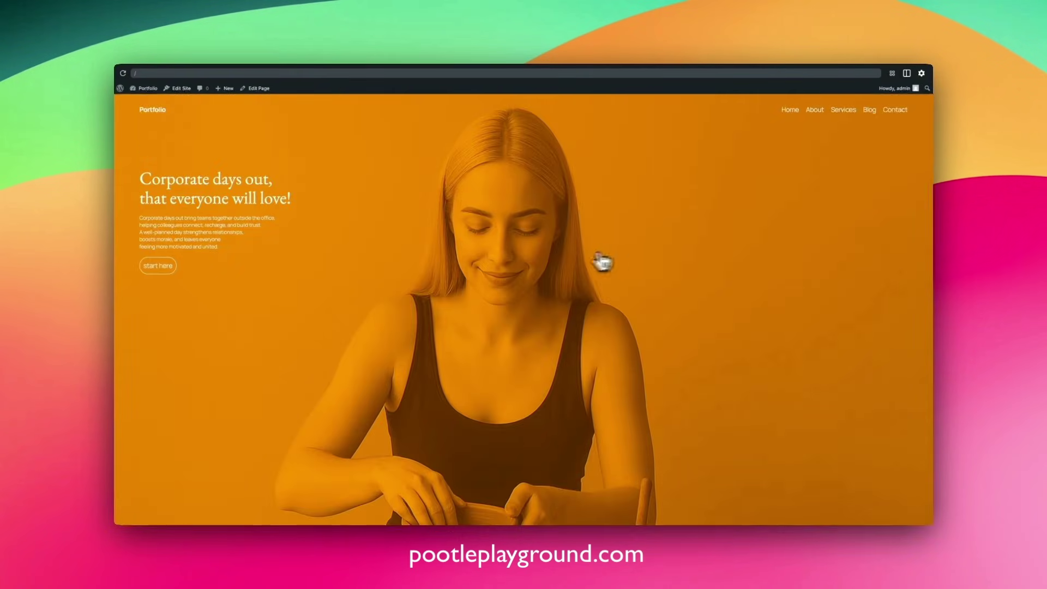
mouse_move(210, 70)
left_click(182, 80)
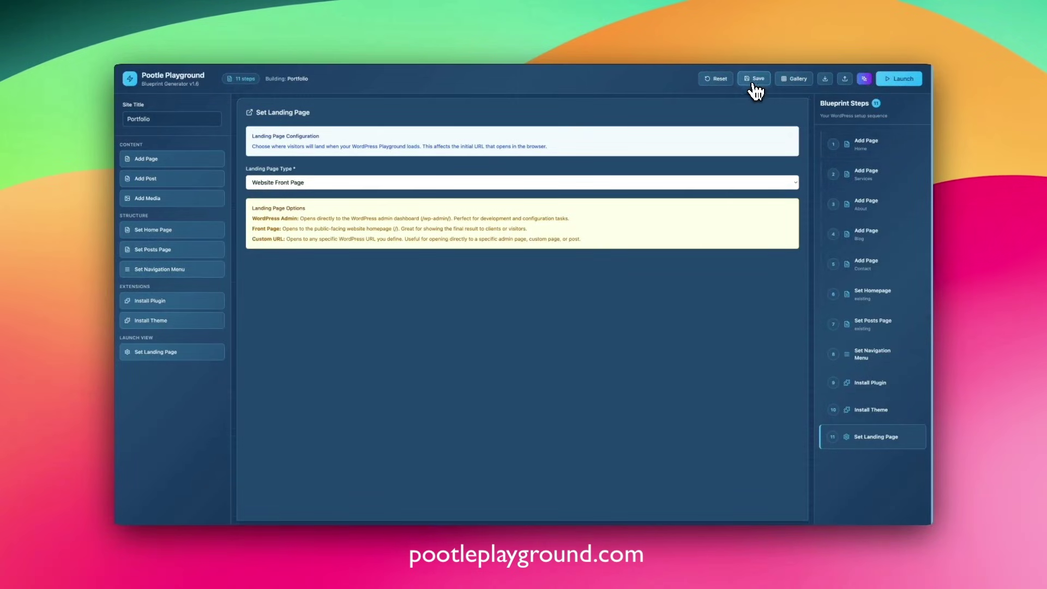
Save the blueprint as 'Portfolio', shared publicly, confirming the save without a description
left_click(754, 82)
left_click_drag(502, 219, 437, 222)
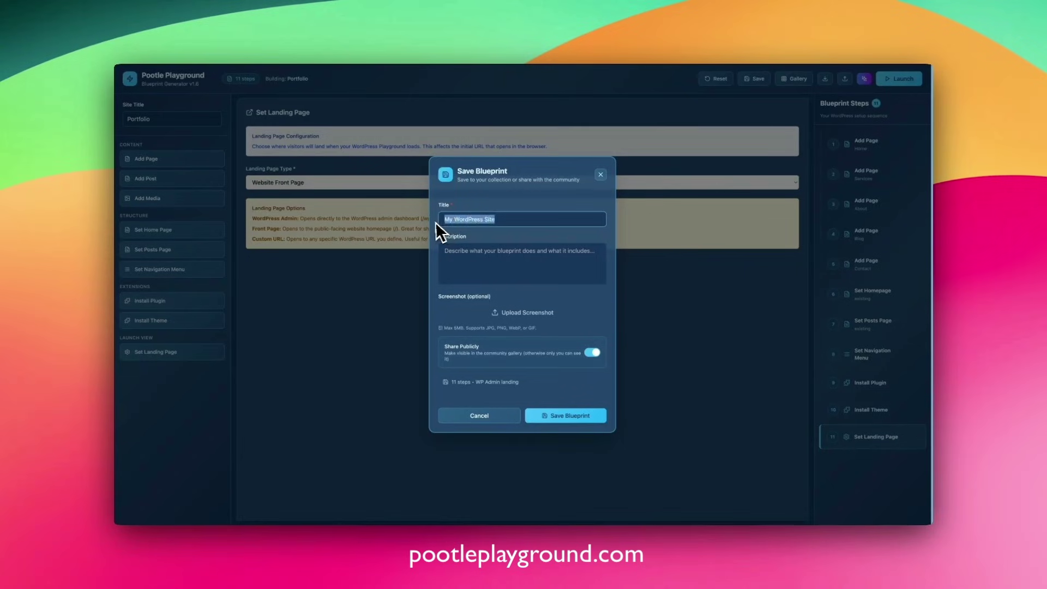
type("Portfolio")
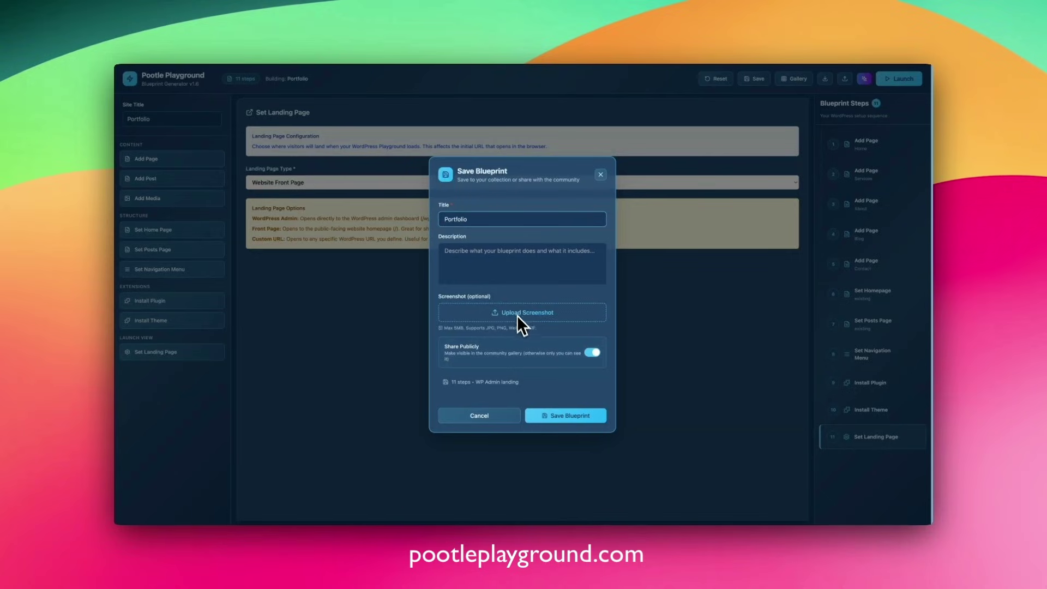
left_click(591, 353)
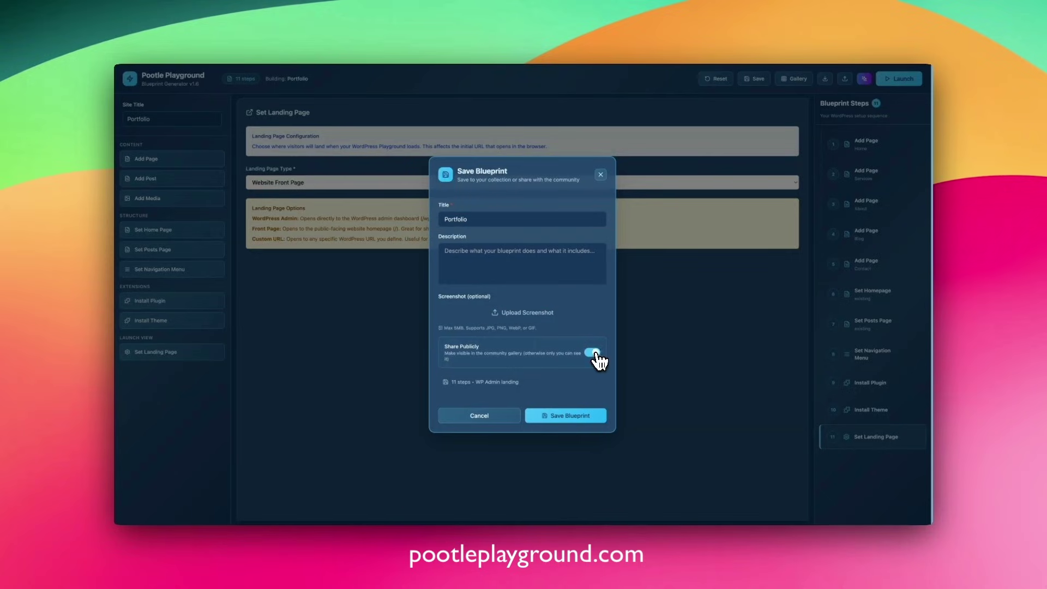
left_click(580, 416)
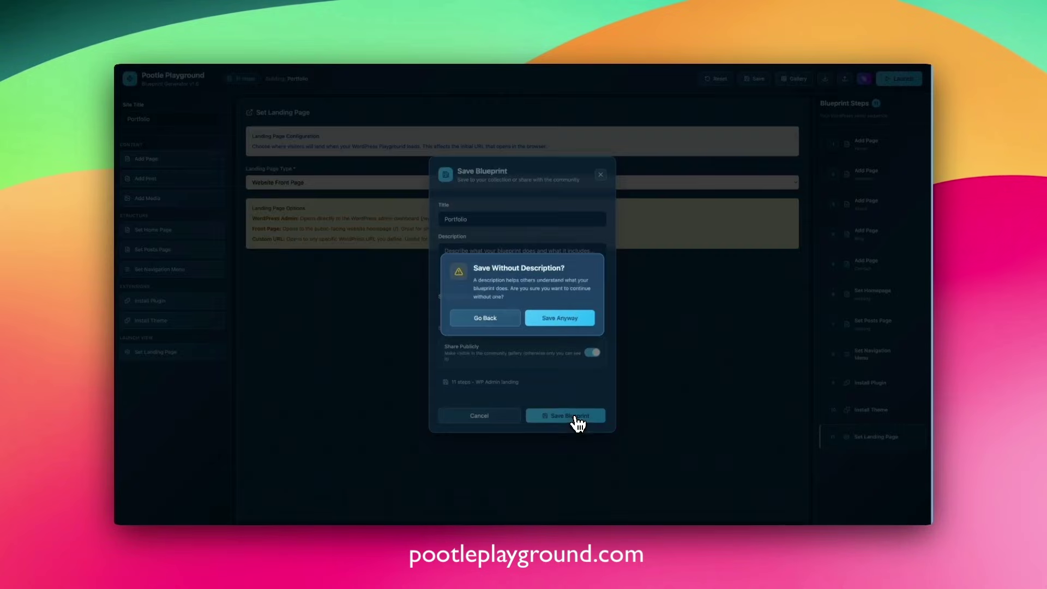
left_click(561, 318)
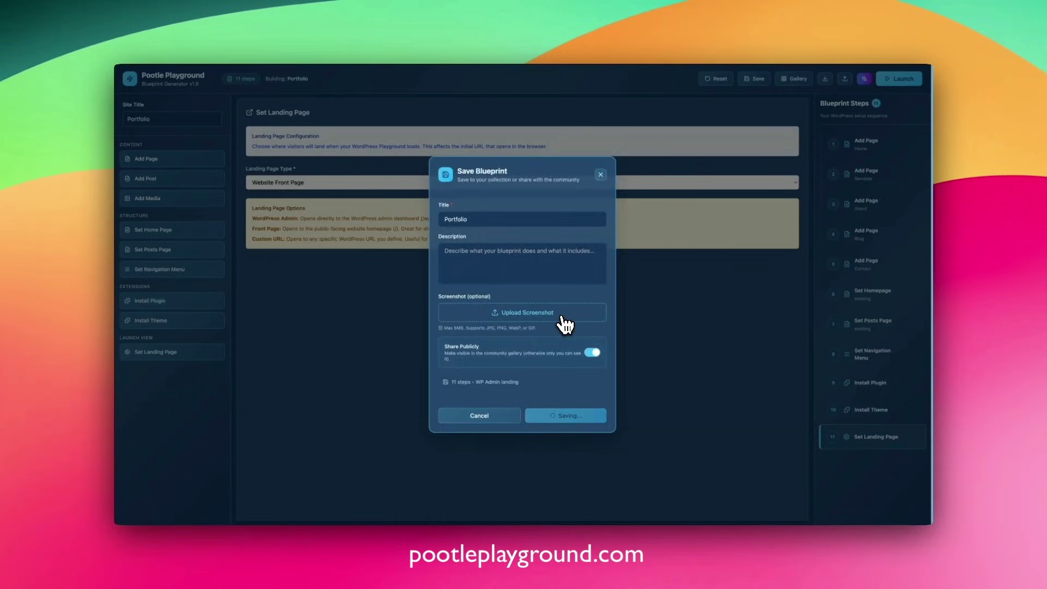
left_click(581, 319)
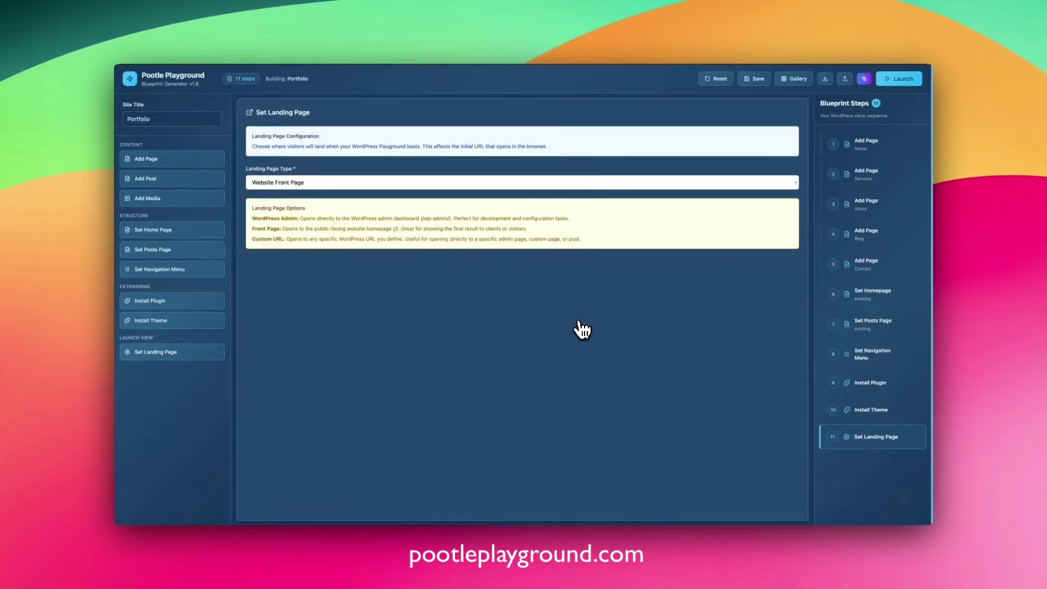
Load The Potter blueprint from the gallery's Community tab into the builder
left_click(795, 82)
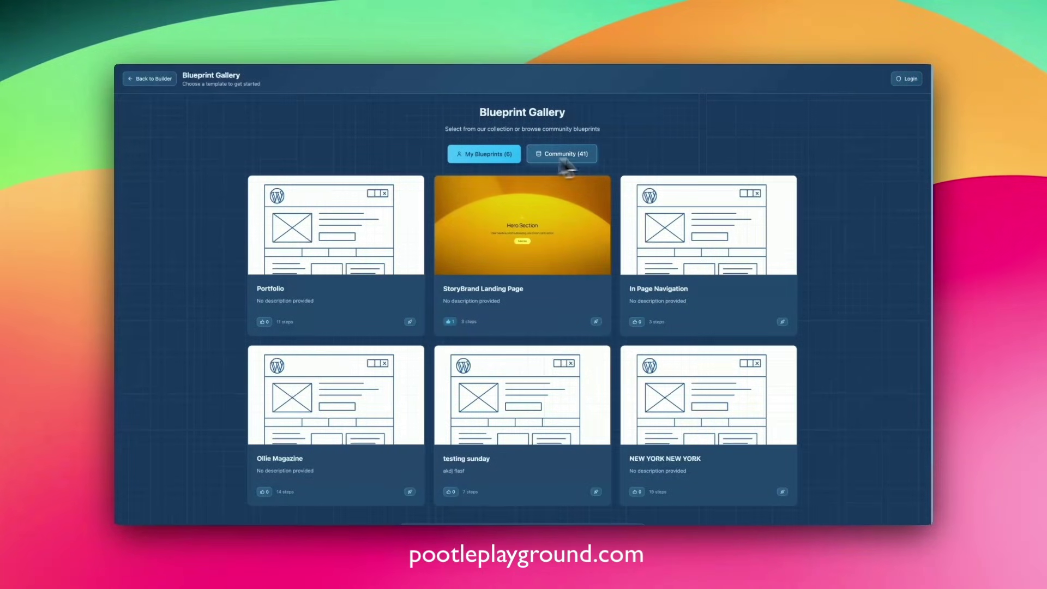
left_click(575, 156)
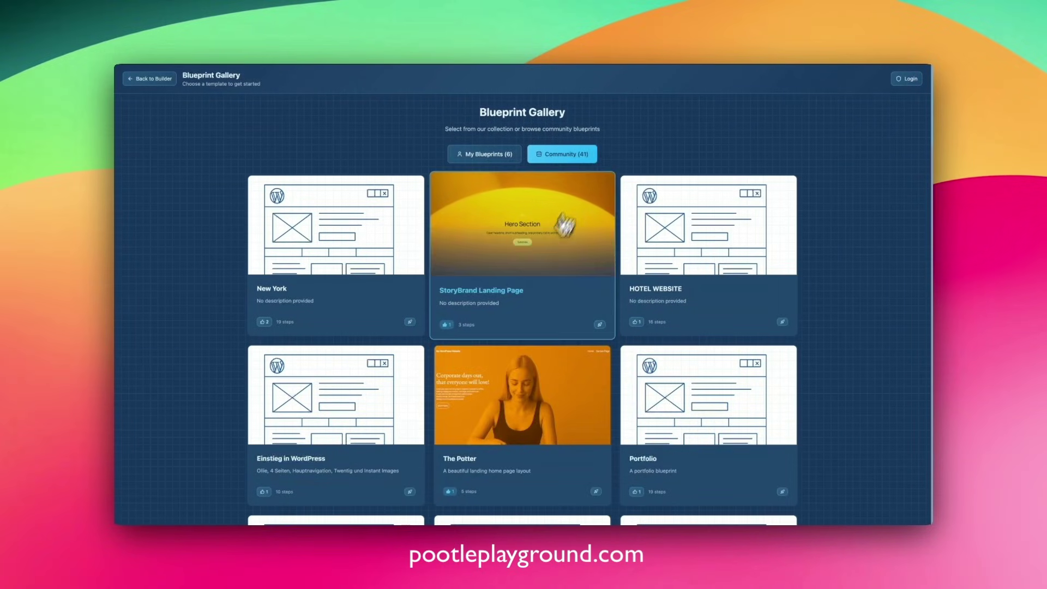
scroll(509, 293, "down", 3)
left_click(514, 281)
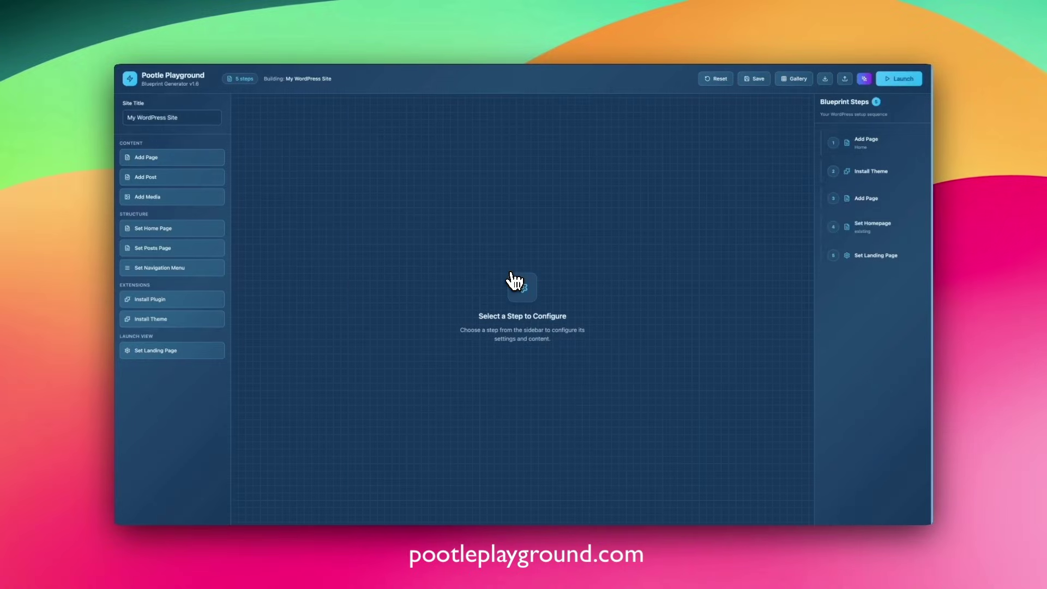
Launch The Potter from the Community gallery directly as a live site
left_click(870, 143)
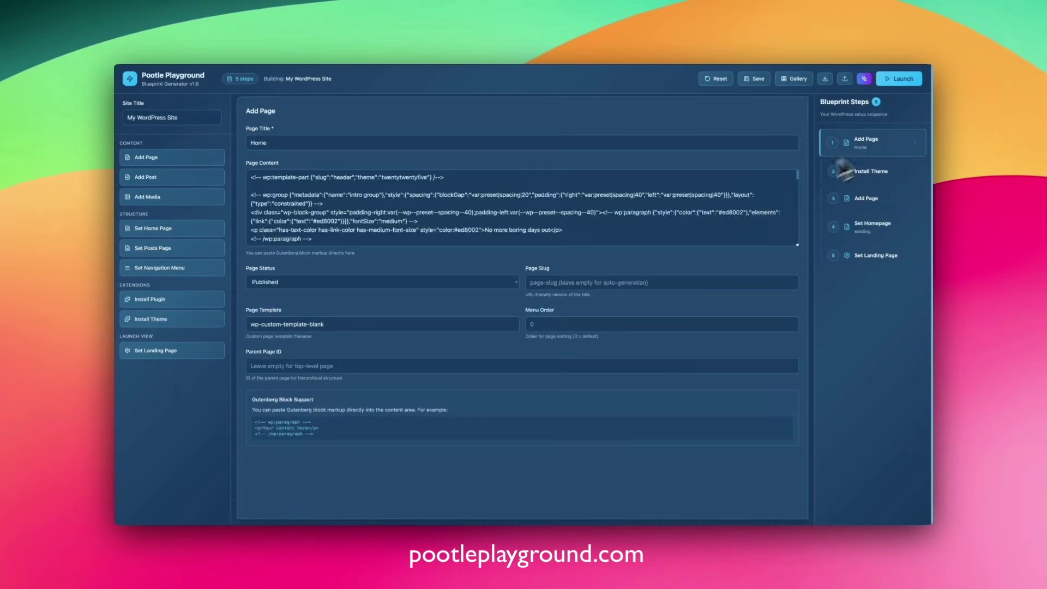
left_click(796, 81)
left_click(582, 159)
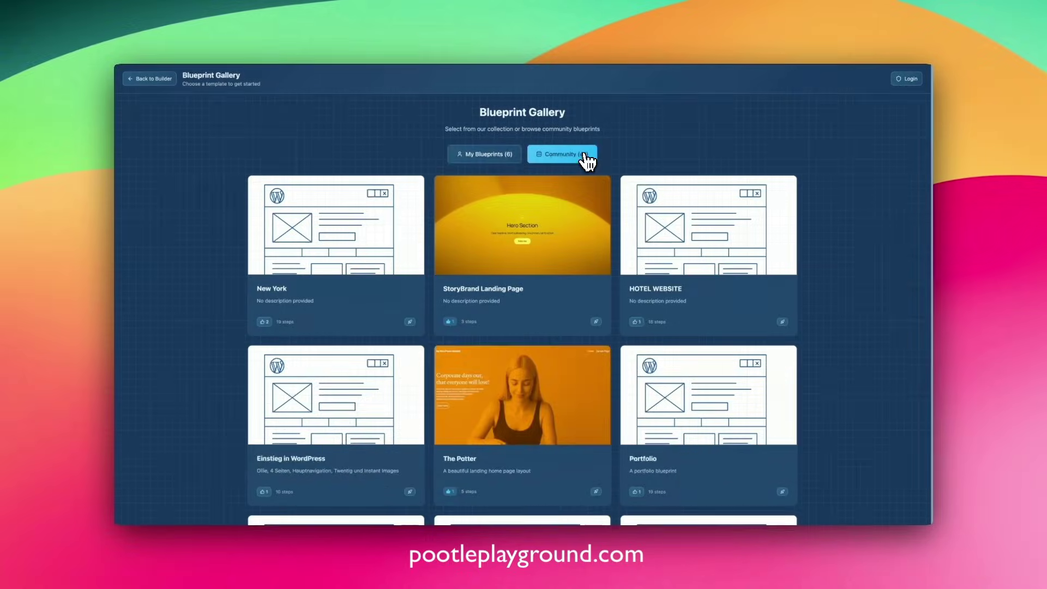
scroll(555, 272, "down", 1)
scroll(556, 273, "down", 2)
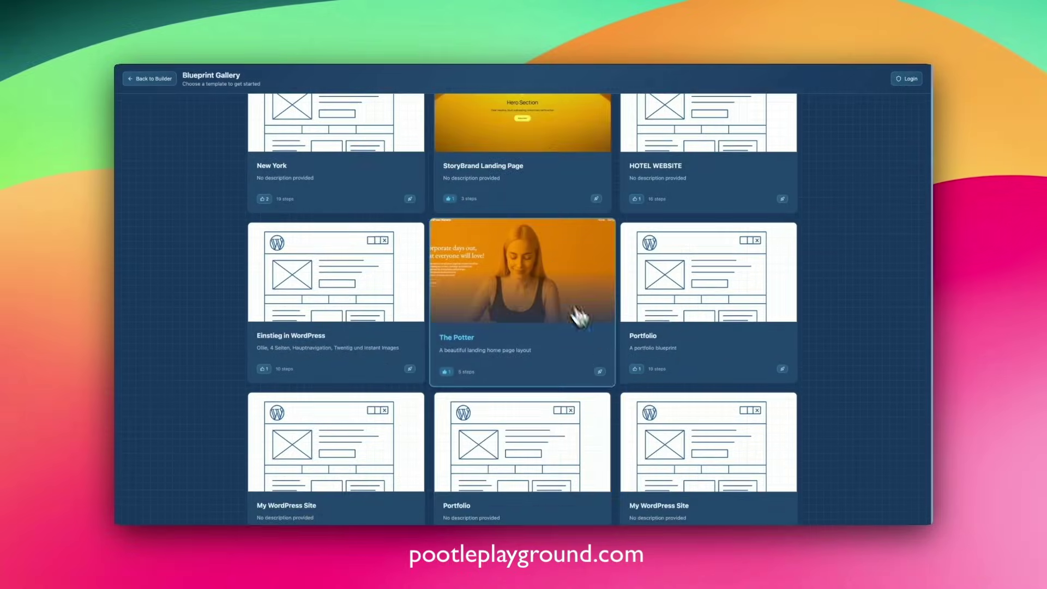
left_click(602, 372)
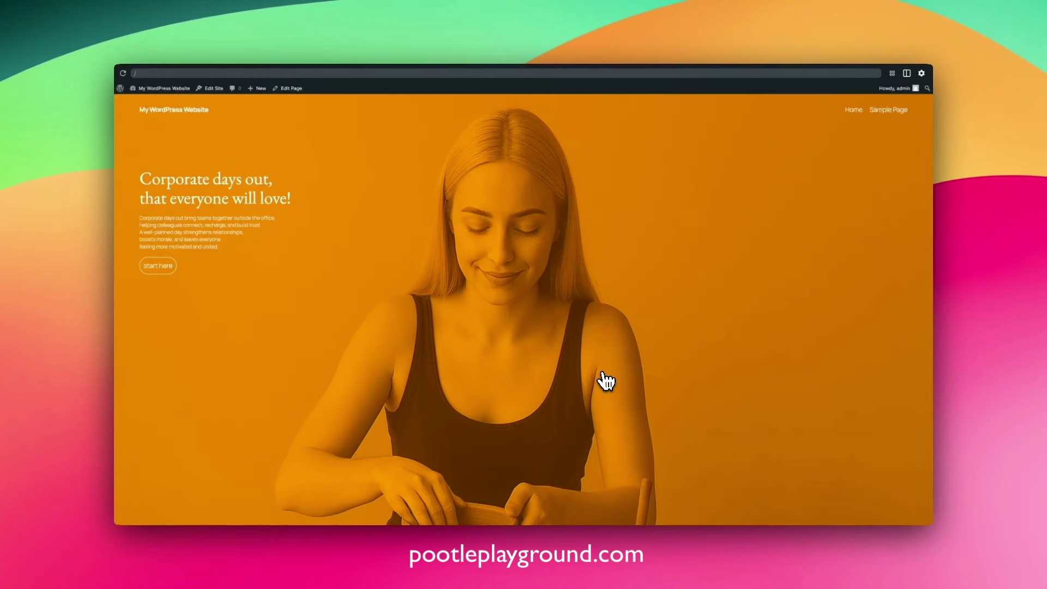
scroll(601, 372, "down", 8)
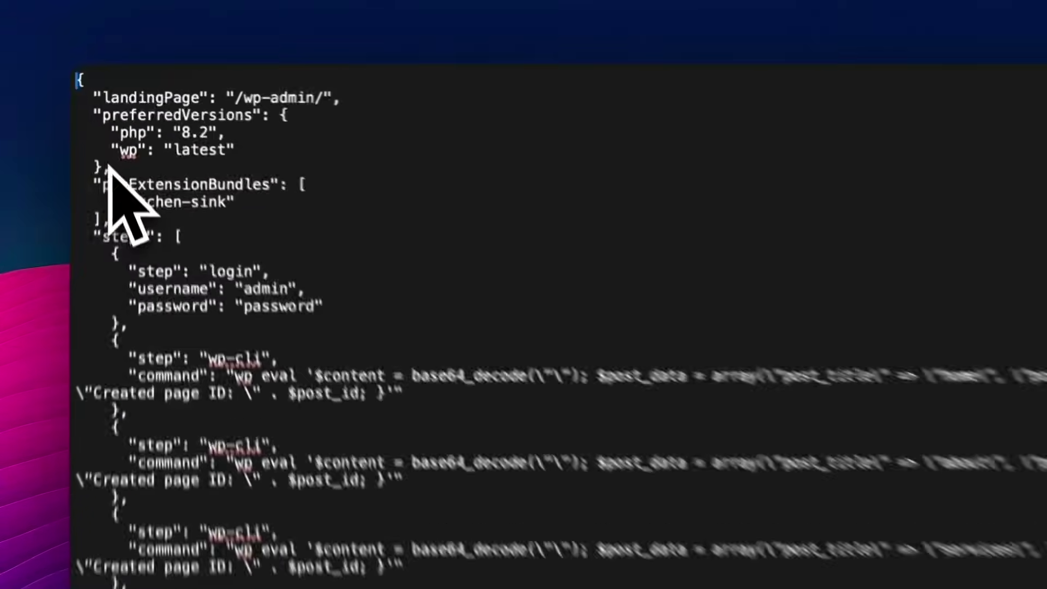
Highlight phpExtensionBundles, kitchen-sink, the login step and the wp-cli page-creation steps in the JSON
double_click(105, 186)
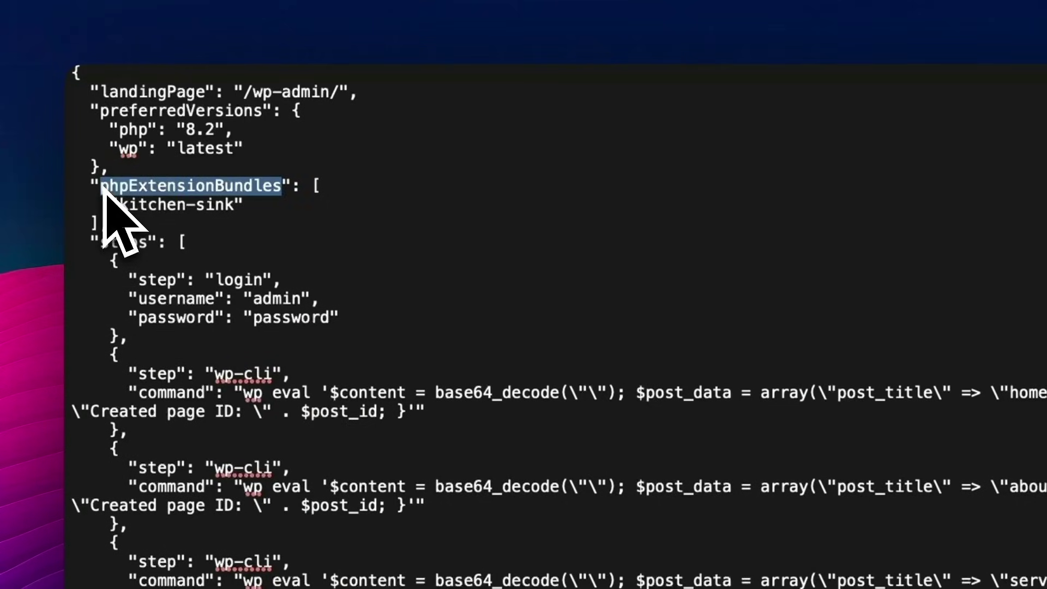
left_click(121, 204)
double_click(121, 204)
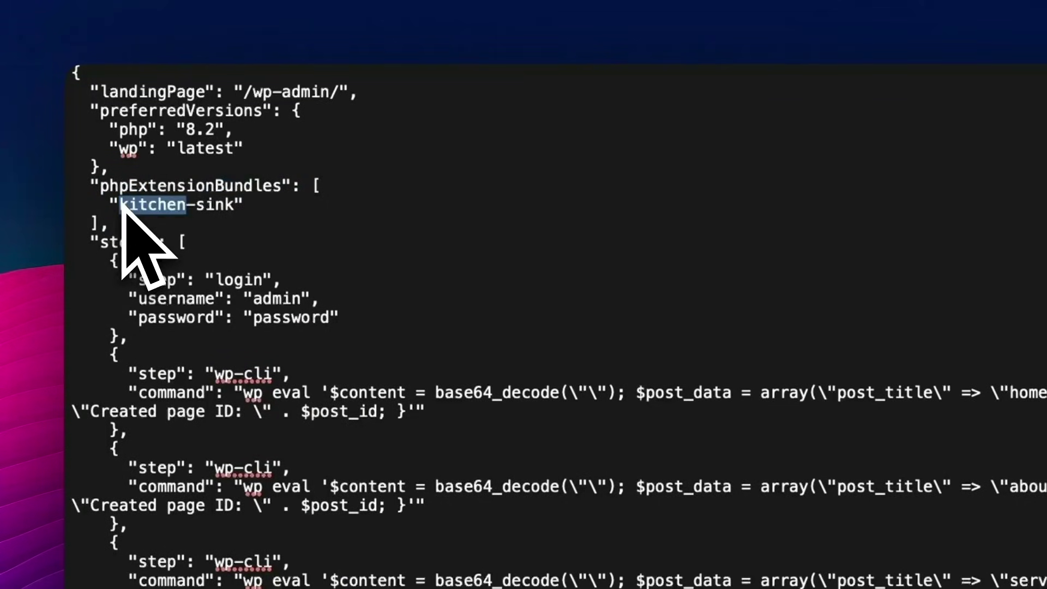
mouse_move(130, 280)
left_mouse_down()
mouse_move(244, 299)
mouse_move(346, 300)
mouse_move(362, 345)
left_mouse_up()
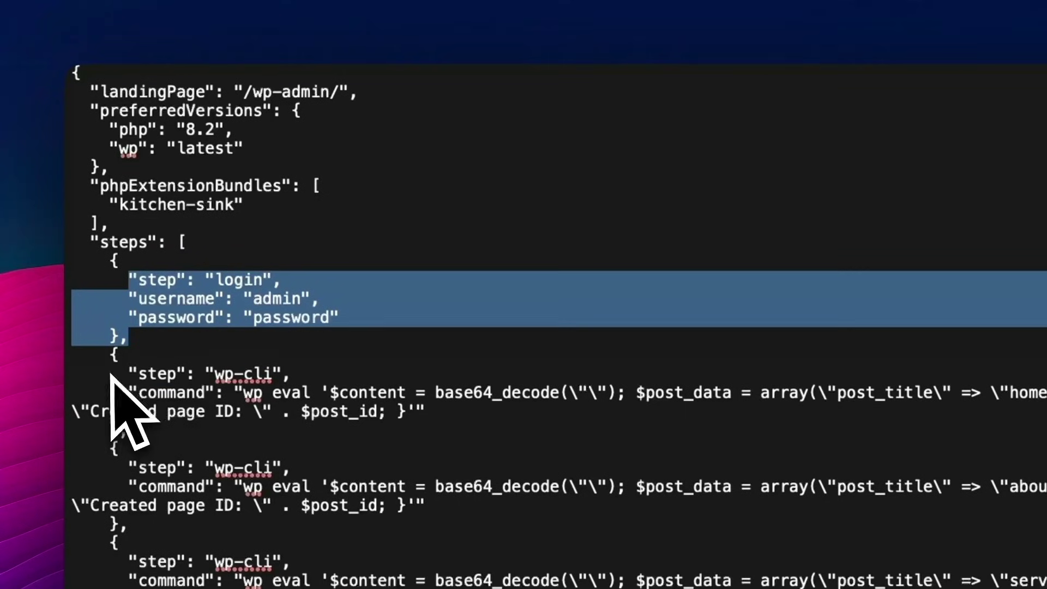
mouse_move(110, 374)
left_mouse_down()
mouse_move(334, 394)
mouse_move(343, 429)
left_mouse_up()
scroll(198, 421, "down", 5)
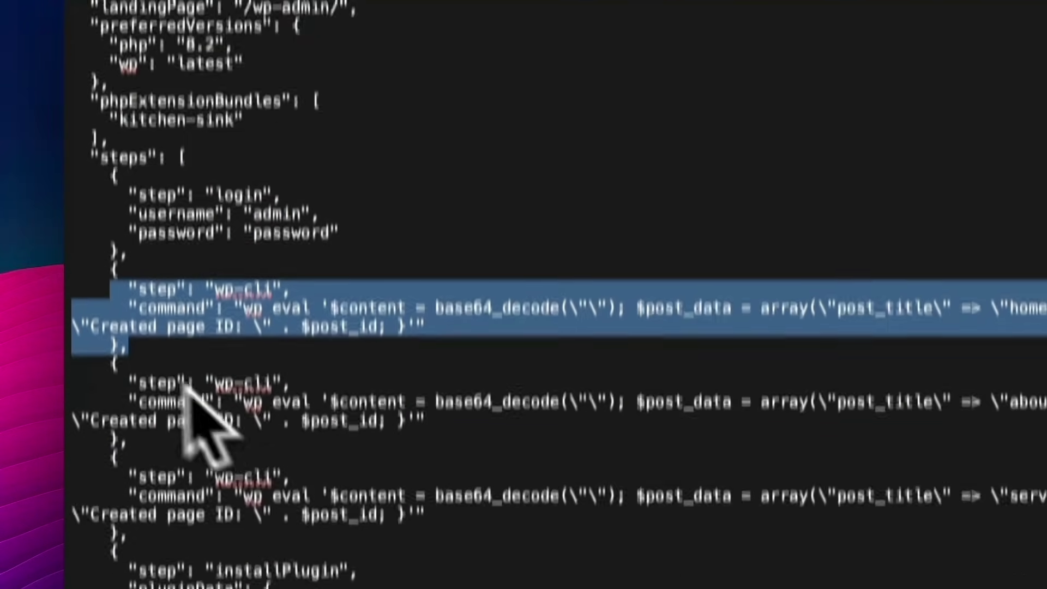
mouse_move(129, 338)
left_mouse_down()
mouse_move(335, 434)
mouse_move(381, 587)
mouse_move(348, 357)
left_mouse_up()
scroll(103, 274, "down", 3)
left_click_drag(103, 267, 333, 436)
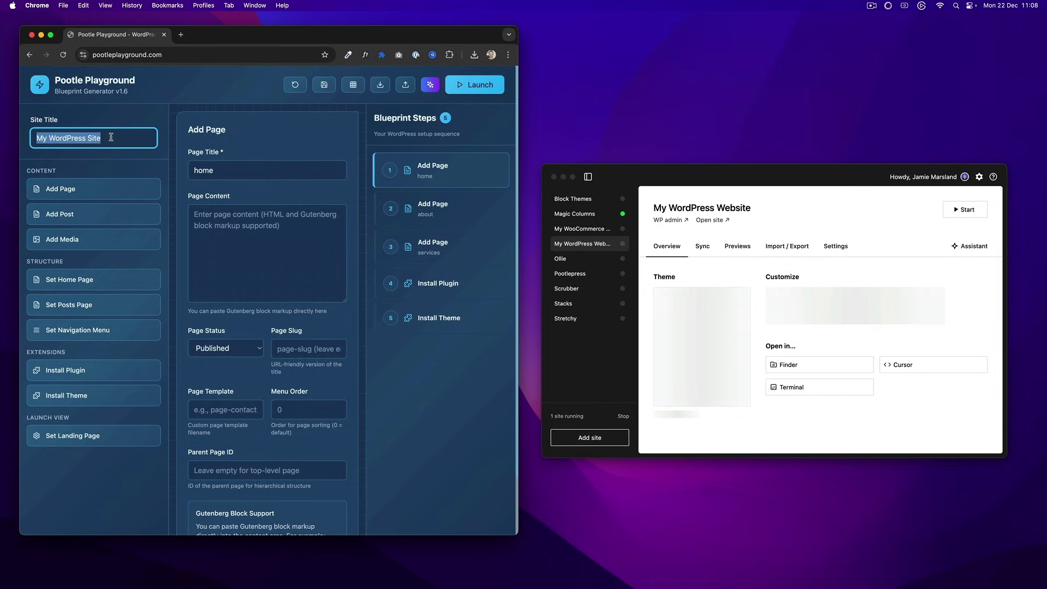
Retitle the site with the owner's name and save its 1,961 B blueprint JSON onto the desktop
type("Jamies")
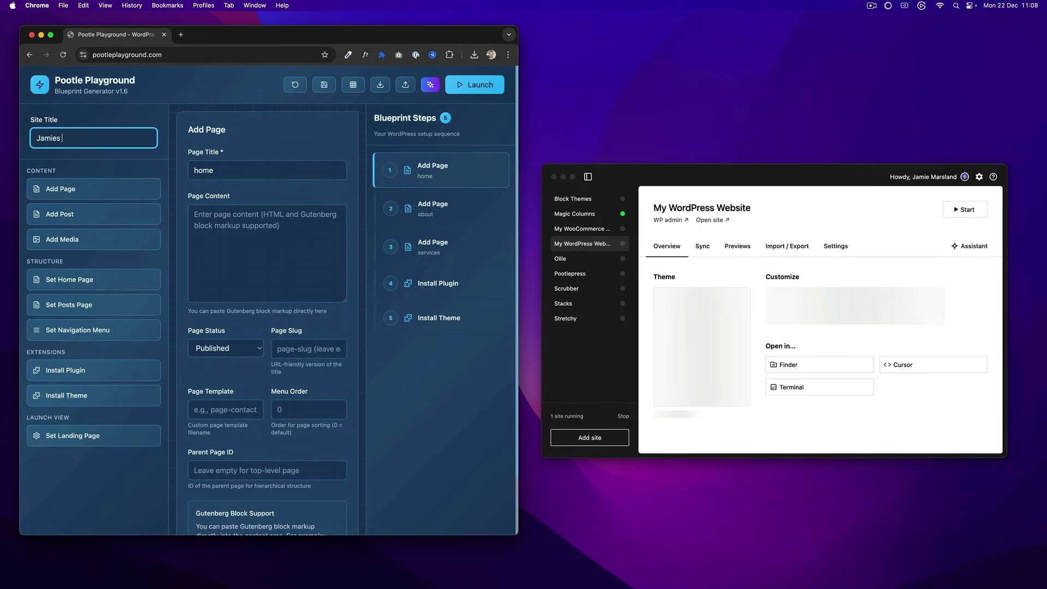
type("Site")
left_click(380, 84)
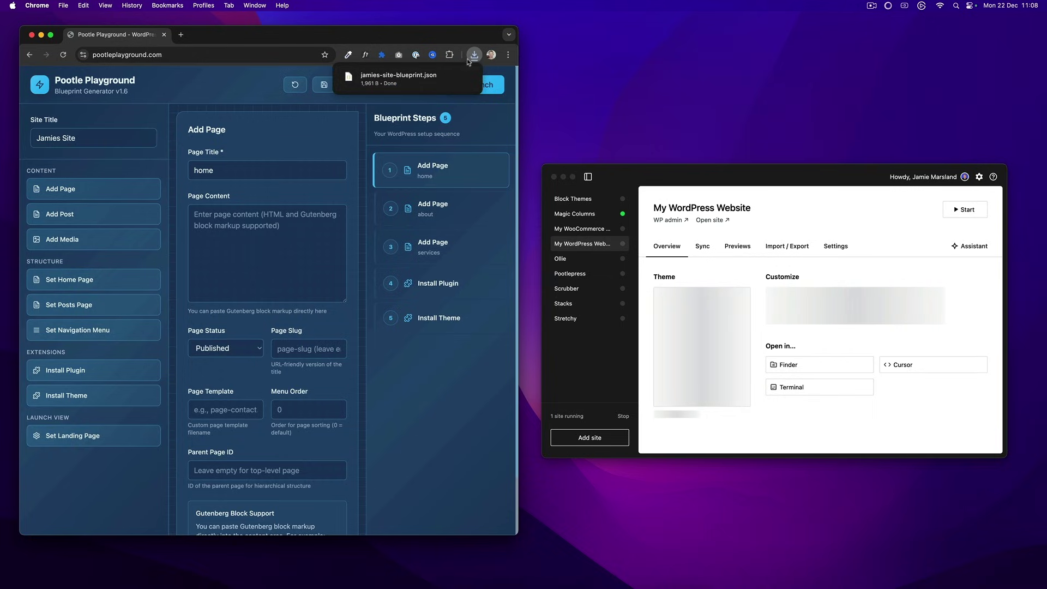
left_click(473, 56)
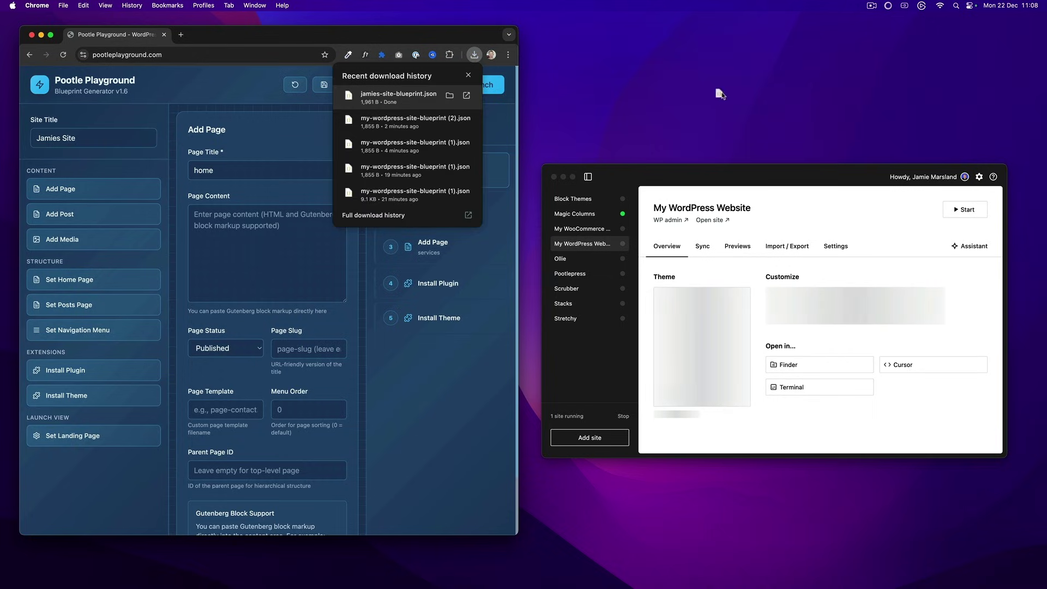
left_click_drag(720, 95, 722, 95)
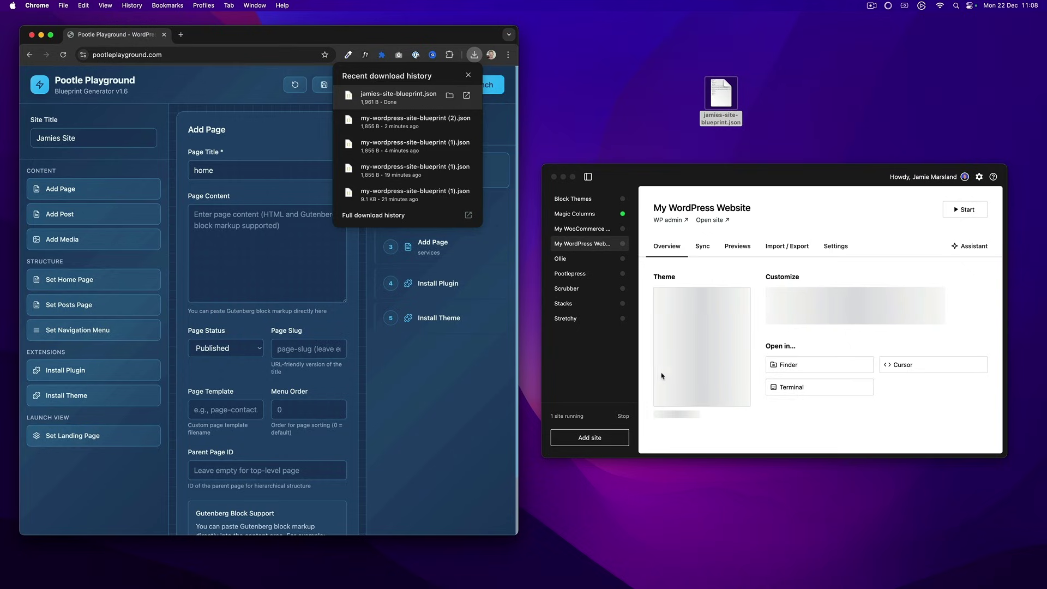
Add a new Studio site via Start from a Blueprint, picking the saved blueprint JSON file
left_click(595, 436)
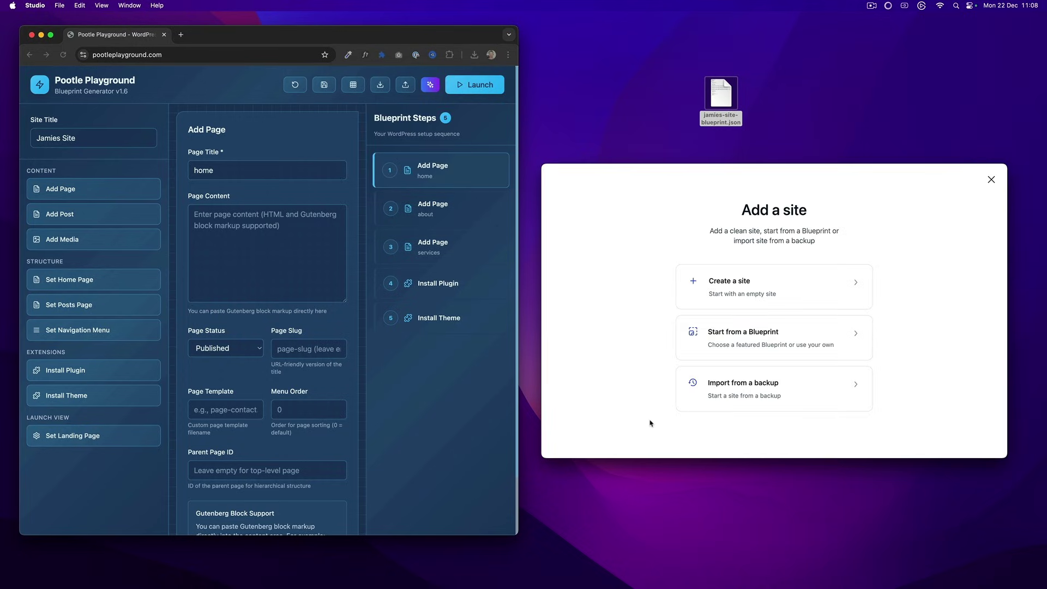
left_click(729, 351)
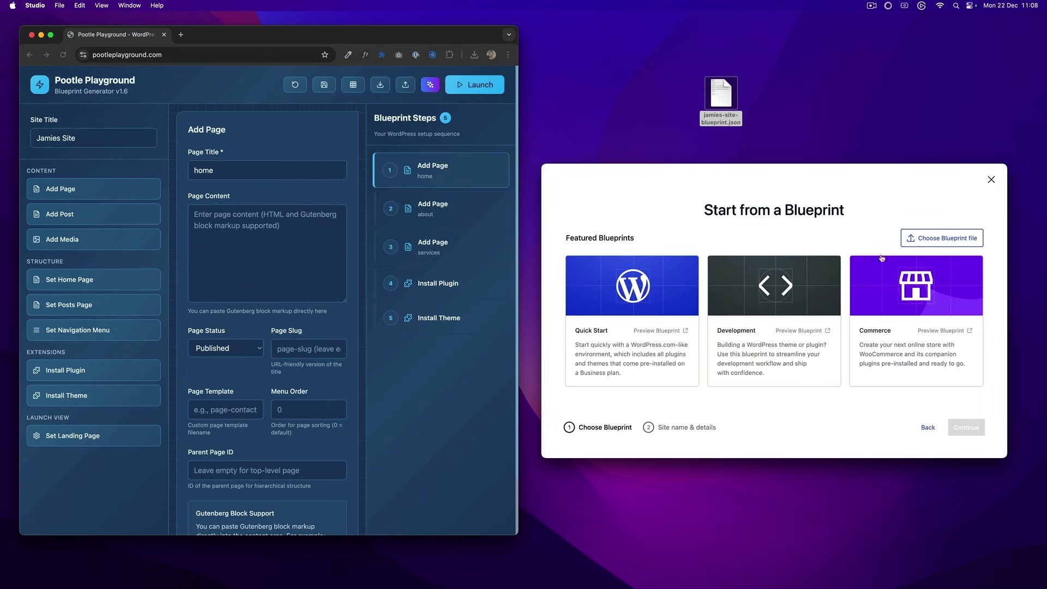
left_click(917, 238)
left_click(618, 227)
double_click(676, 270)
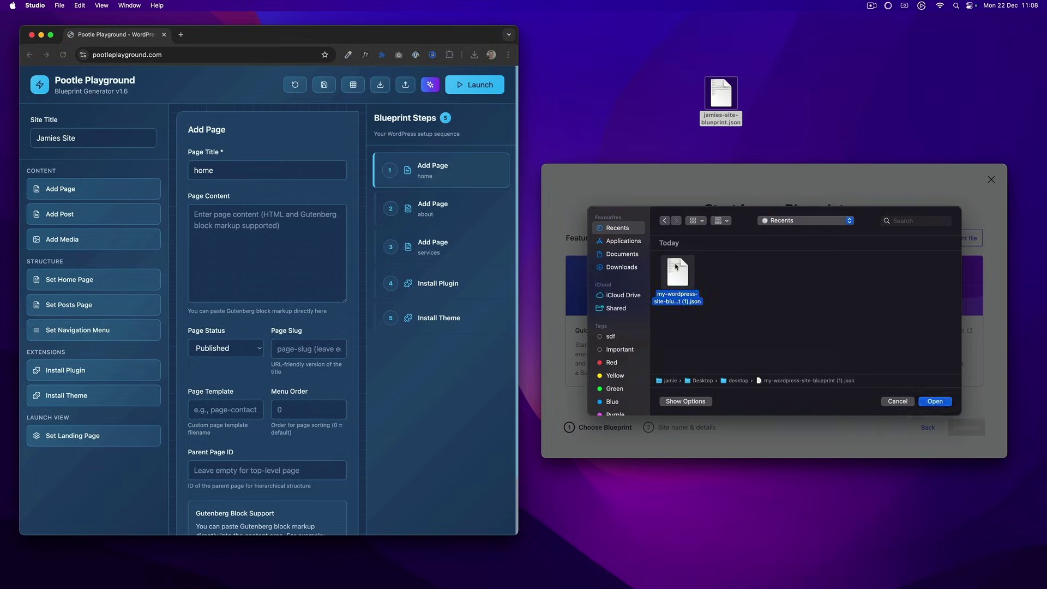